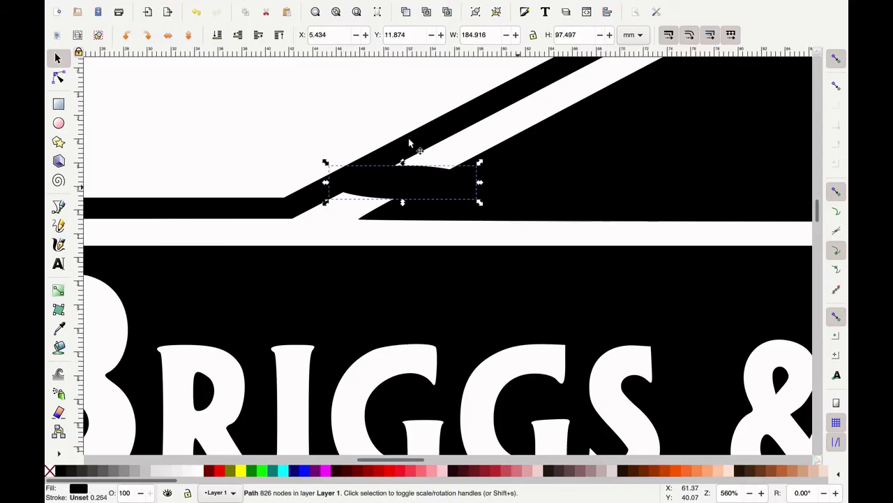
Merge the thin black bridge ellipse at the logo's upper-left junction with the logo path using Union
click(350, 124)
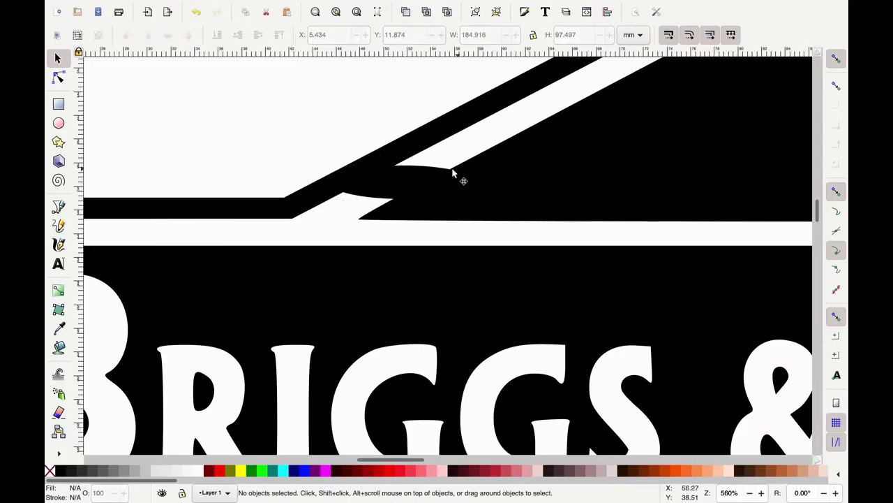
click(419, 178)
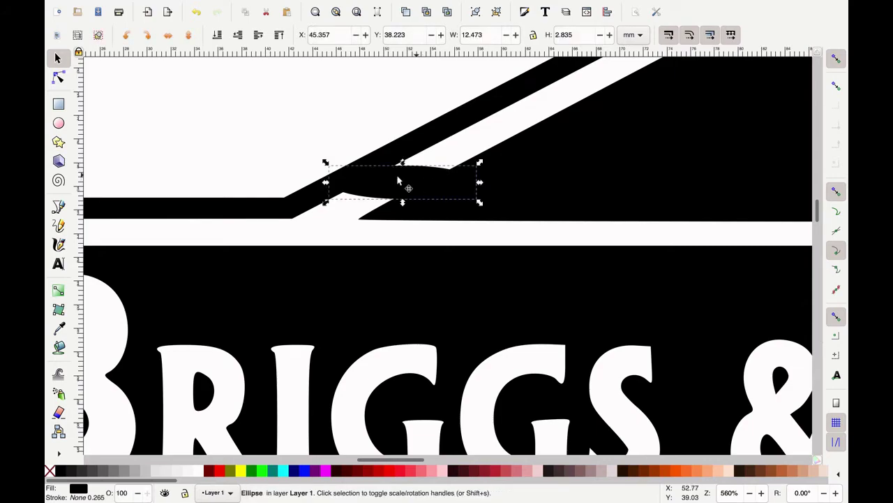
click(419, 150)
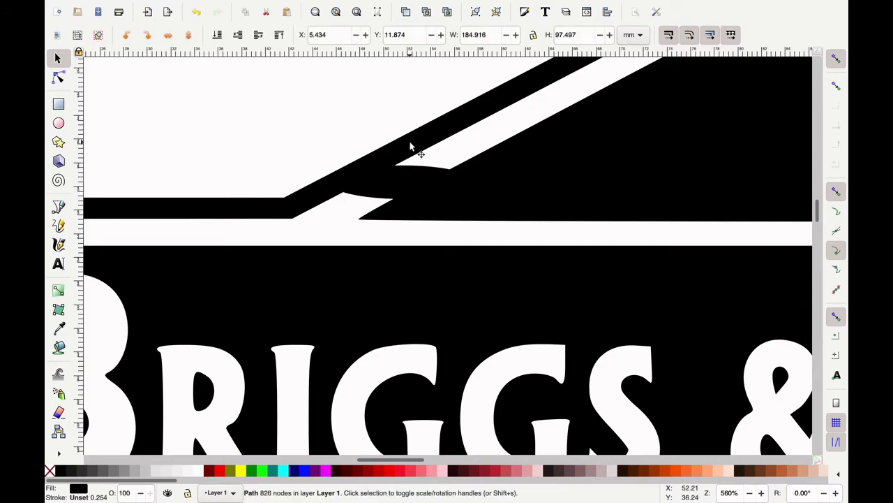
click(393, 183)
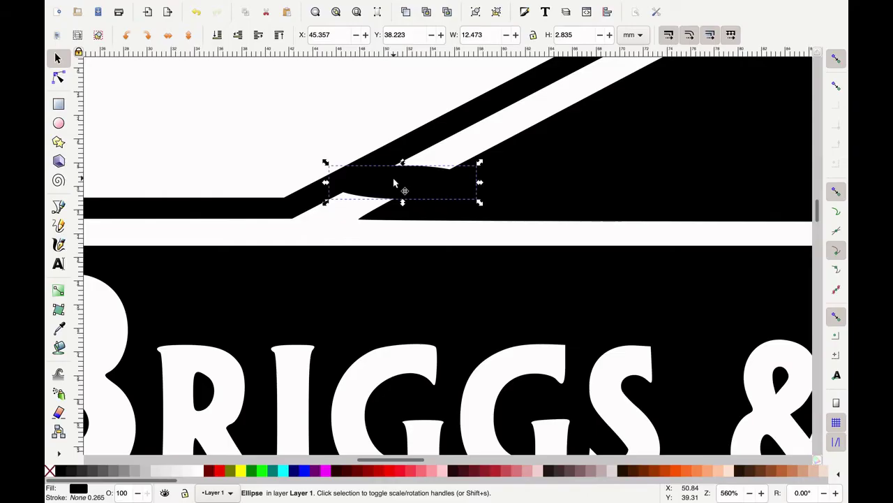
shift+click(428, 142)
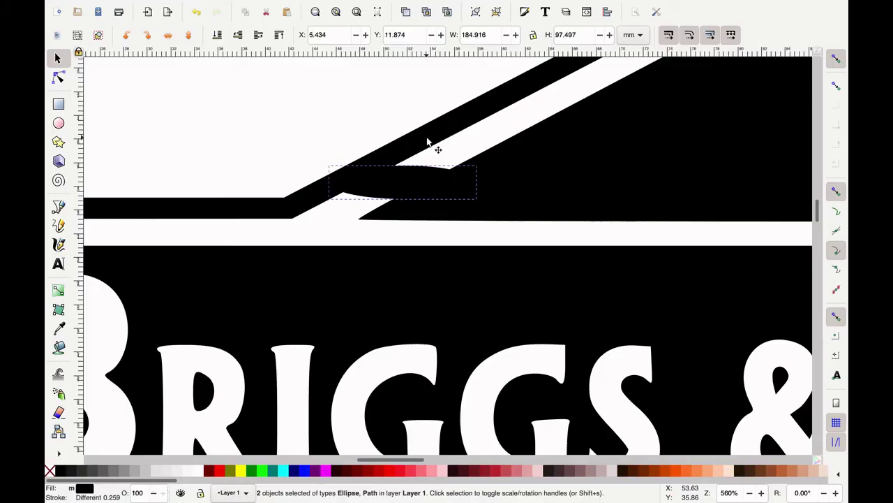
scroll(428, 141, down, 2)
scroll(428, 142, down, 2)
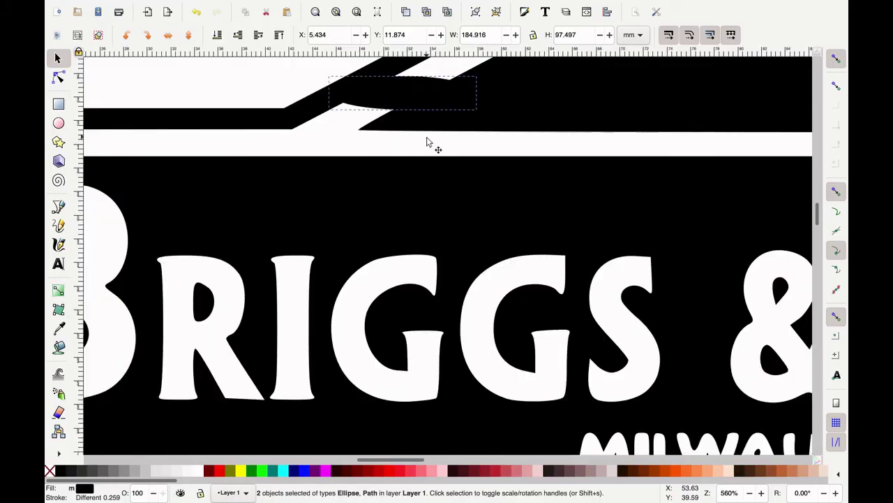
scroll(428, 142, down, 4)
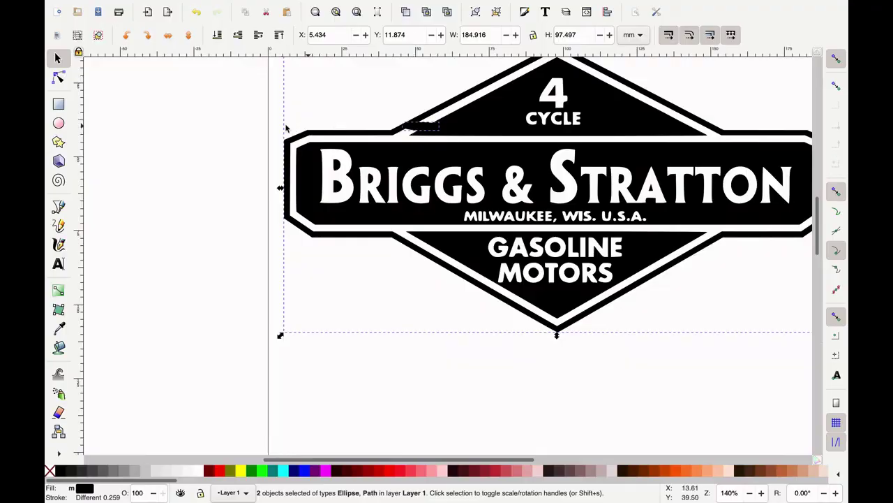
scroll(440, 140, up, 4)
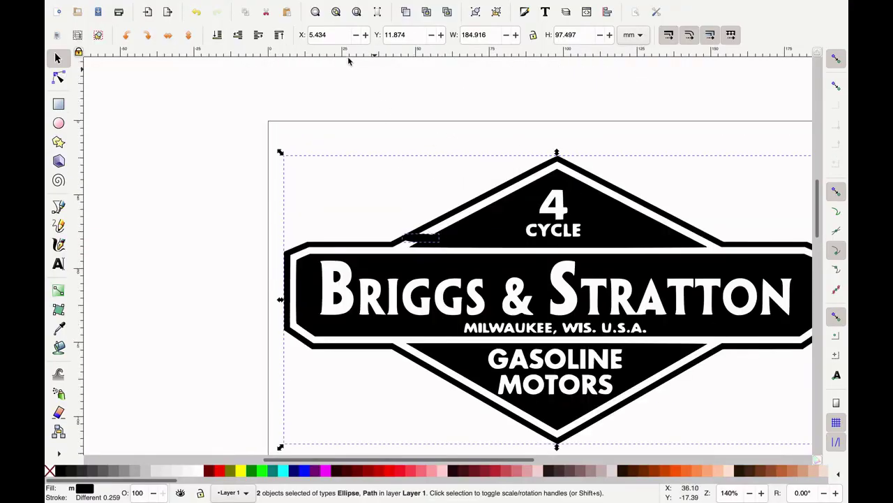
mouse_move(320, 3)
click(268, 6)
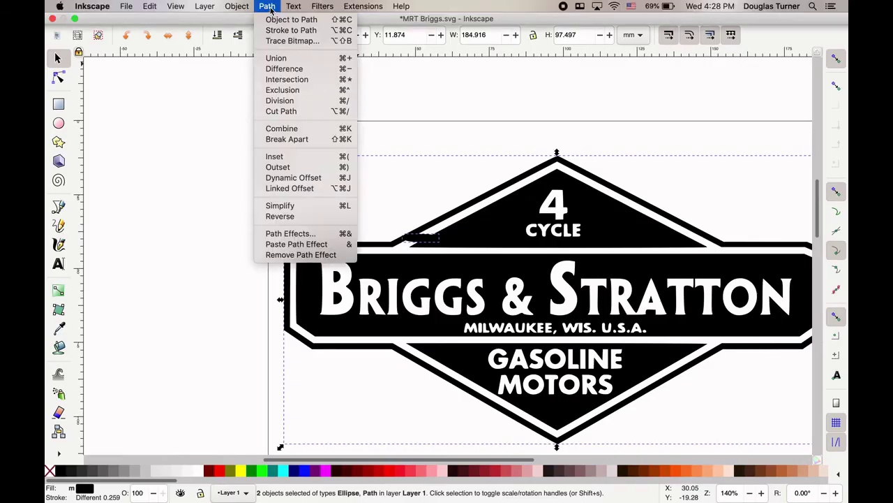
click(274, 59)
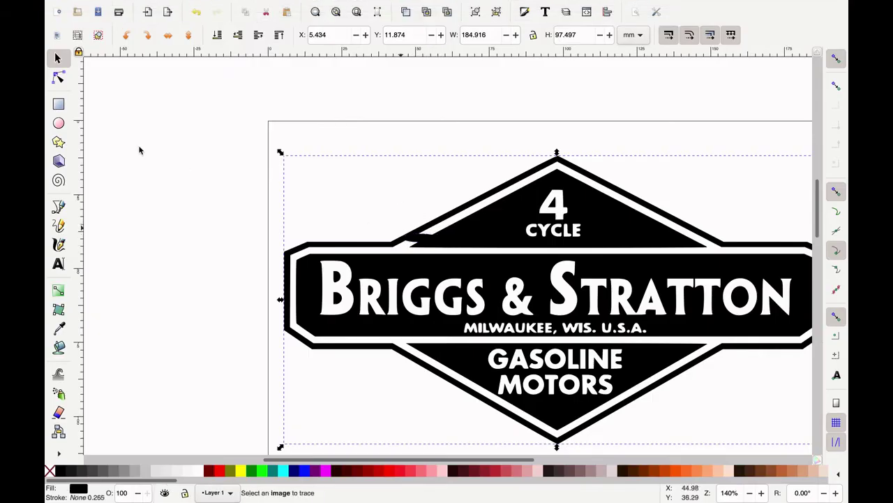
Edit the merged path's nodes, moving the bridge's lower-edge corner node inward to about X 50.1, Y 41.0 mm, and deselect the path
click(58, 78)
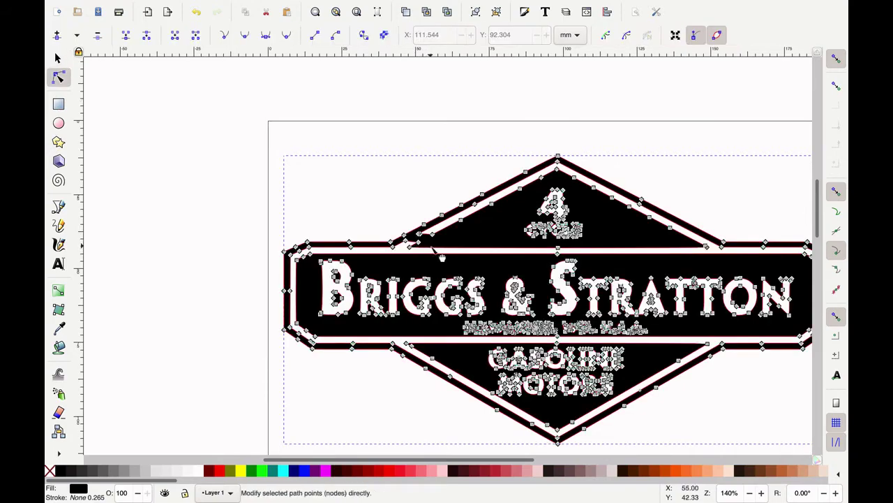
scroll(433, 252, up, 2)
scroll(432, 244, up, 1)
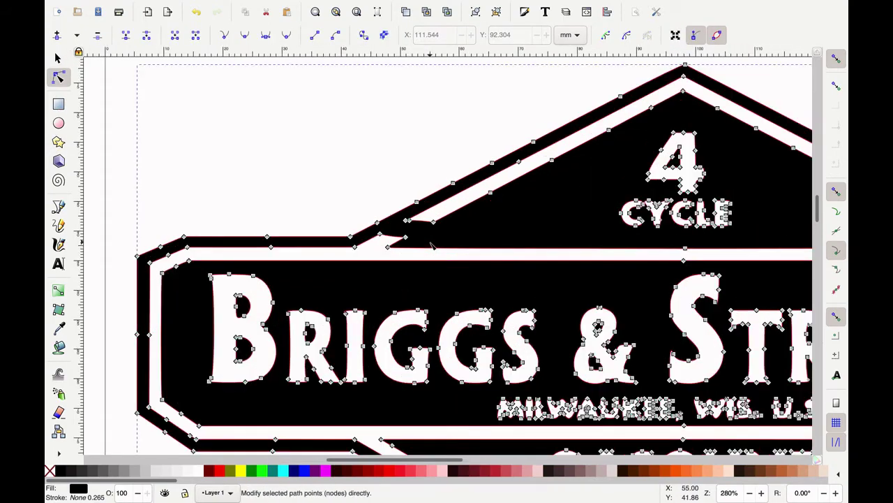
scroll(416, 233, up, 2)
scroll(415, 232, up, 1)
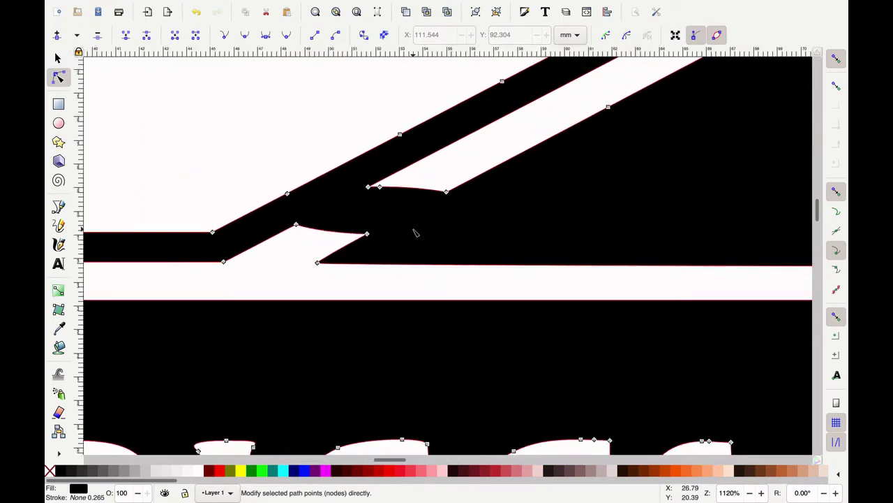
click(349, 236)
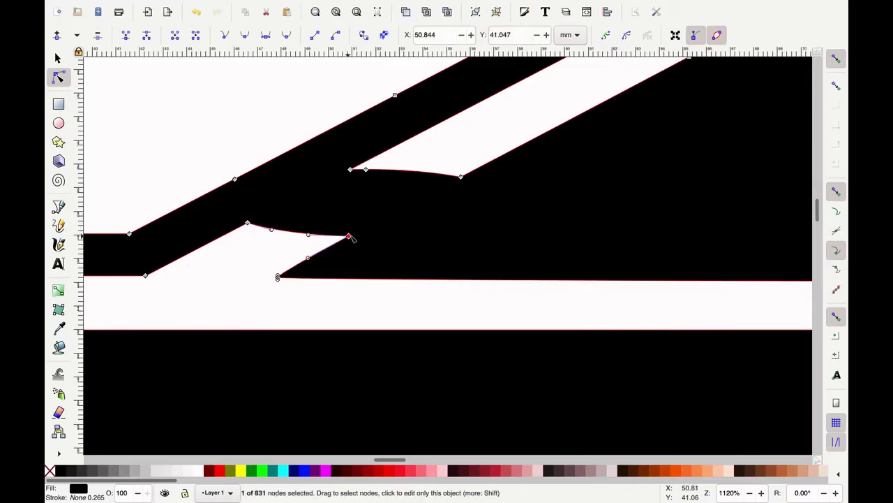
drag(349, 236, 404, 208)
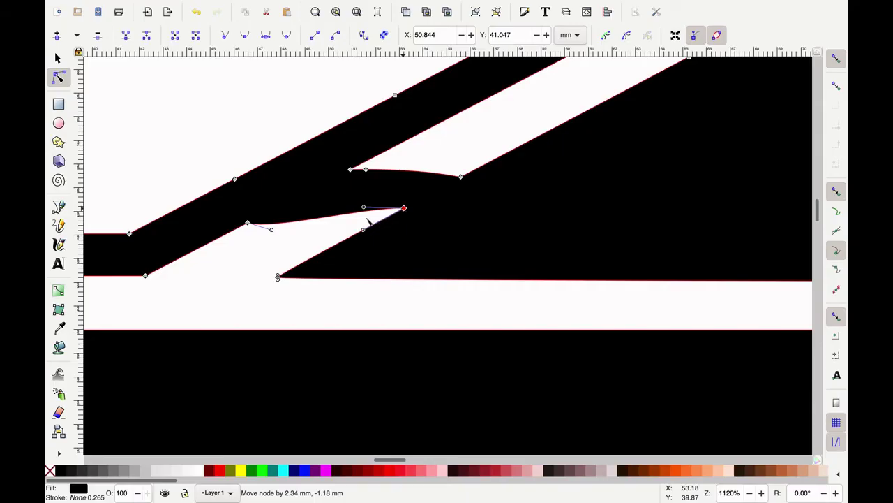
key(ctrl+z)
drag(349, 236, 332, 237)
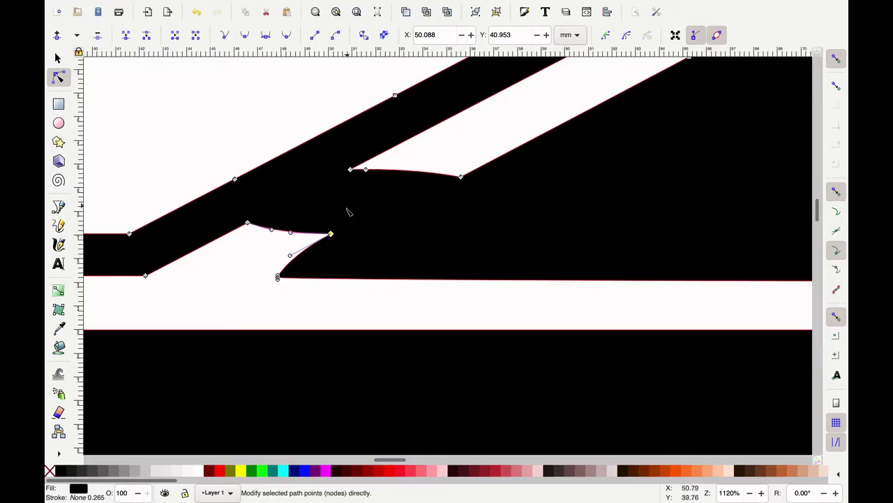
scroll(349, 212, down, 8)
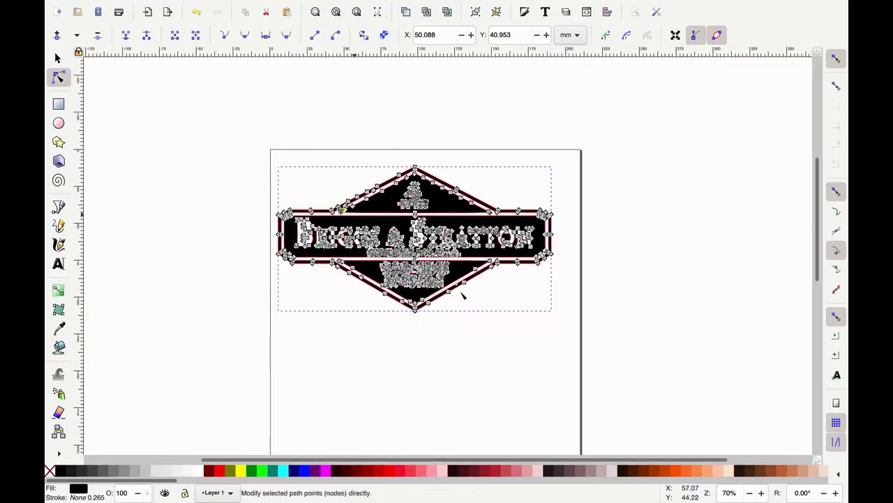
click(574, 261)
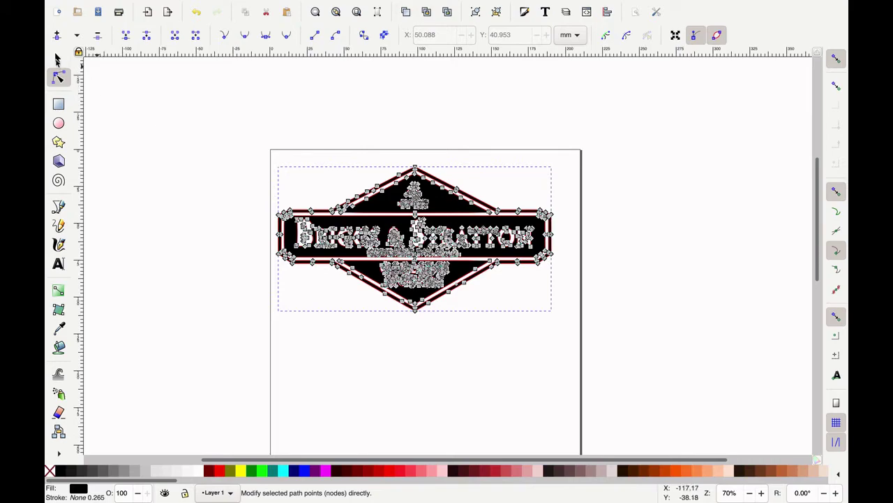
click(190, 149)
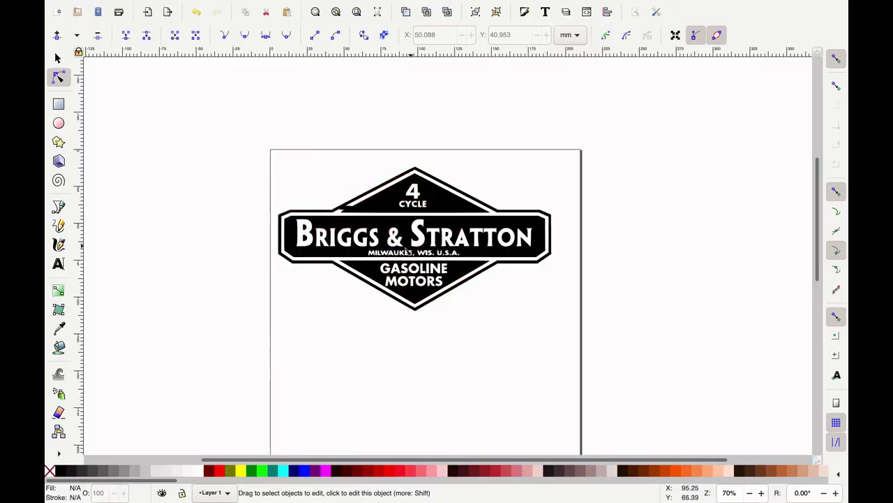
Draw a black ellipse about 14.2 by 3.3 mm and place it in the blank area above the logo's right slope
ctrl+scroll(498, 198, up, 3)
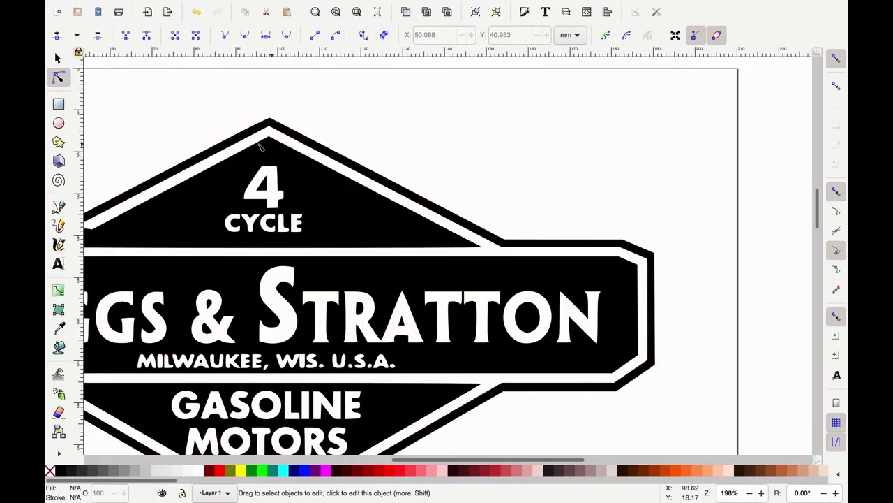
click(60, 123)
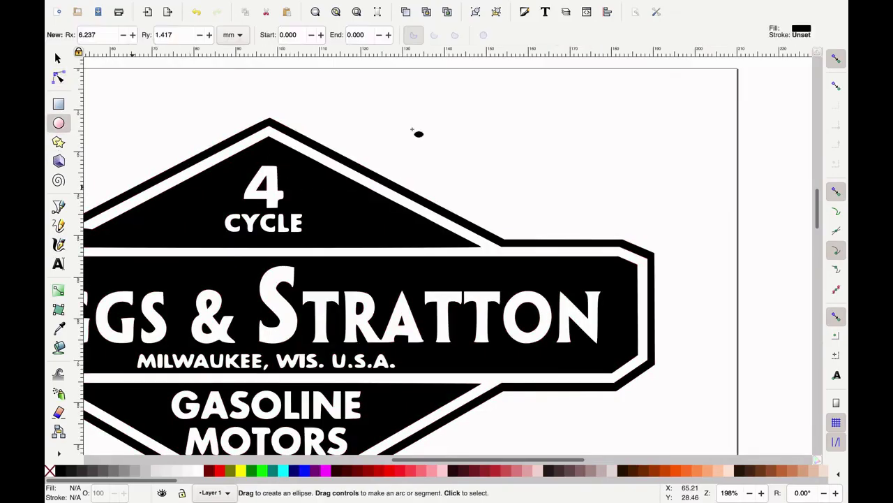
drag(396, 122, 456, 134)
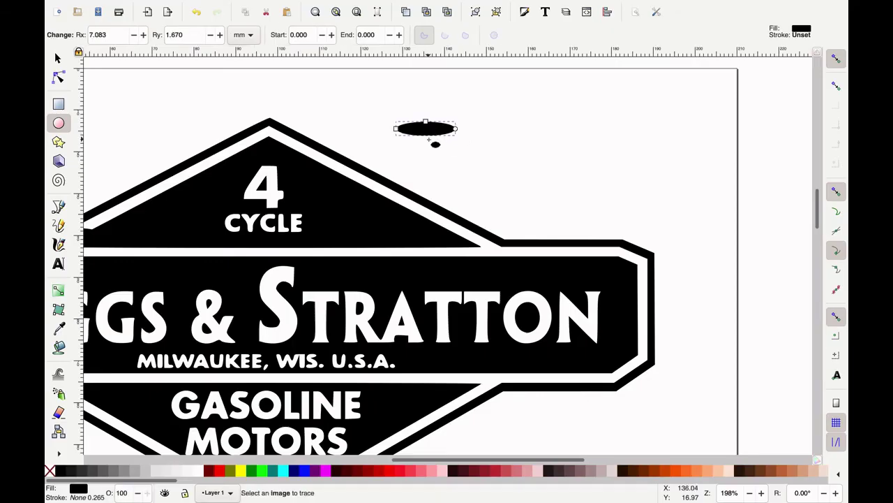
key(s)
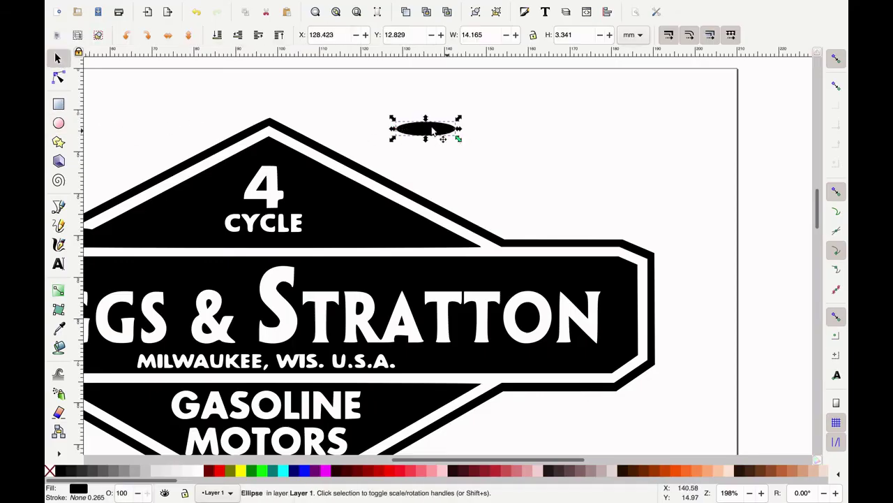
drag(455, 133, 472, 160)
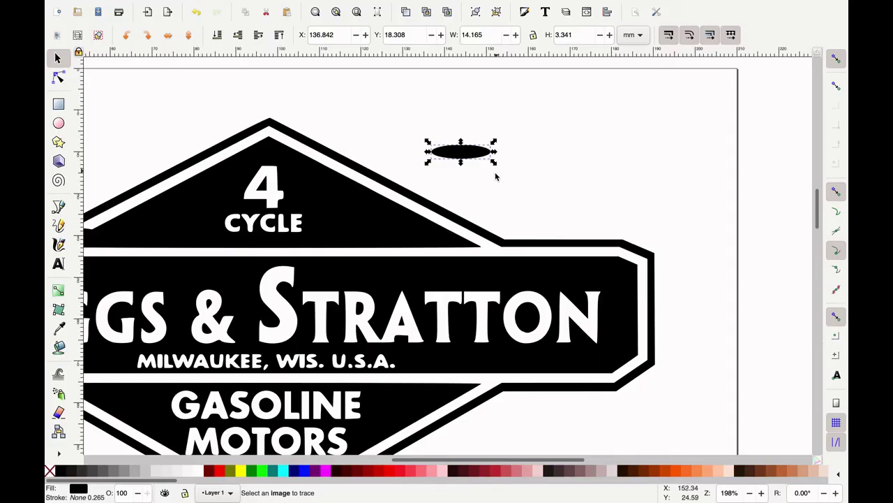
Place an ellipse copy about 6.3 by 1.9 mm across the white stripe at the upper-right junction and paste another copy beneath the original ellipse
key(ctrl)
key(shift+alt+b)
key(alt)
key(alt)
drag(494, 178, 459, 249)
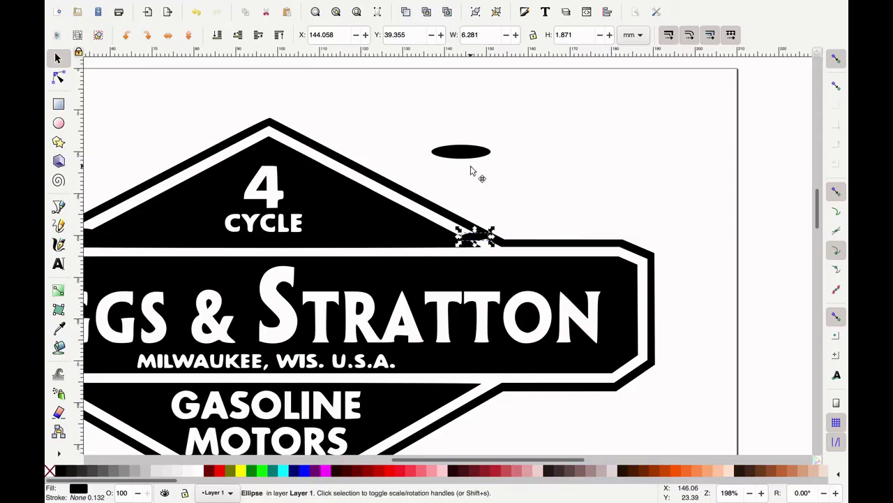
key(ctrl+v)
click(371, 233)
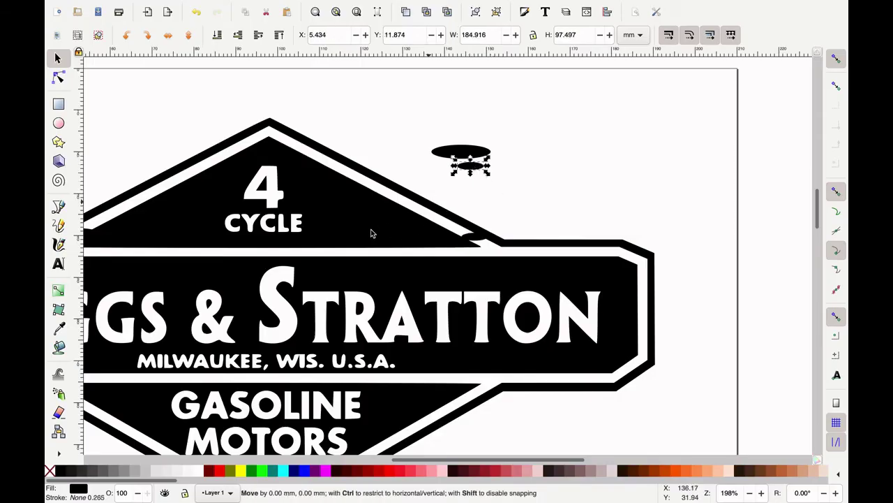
drag(352, 247, 353, 252)
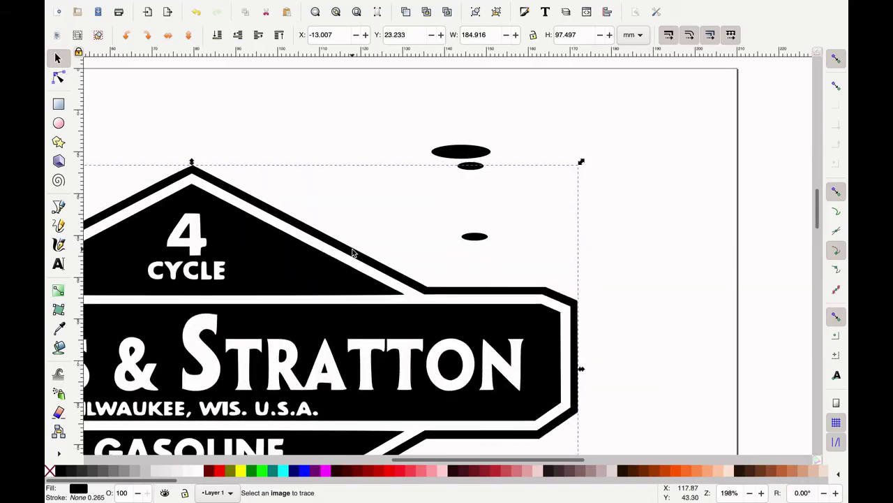
key(ctrl+z)
key(ctrl+z)
key(ctrl+z)
Move the pasted ellipse onto the white stripe below CYCLE and stretch its height to about 3.6 mm to bridge the stripe
click(466, 165)
drag(354, 234, 262, 253)
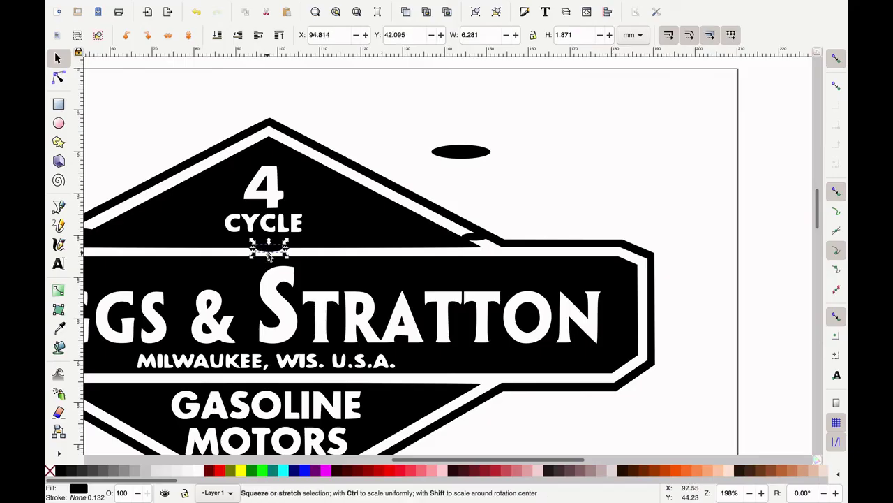
drag(268, 257, 269, 263)
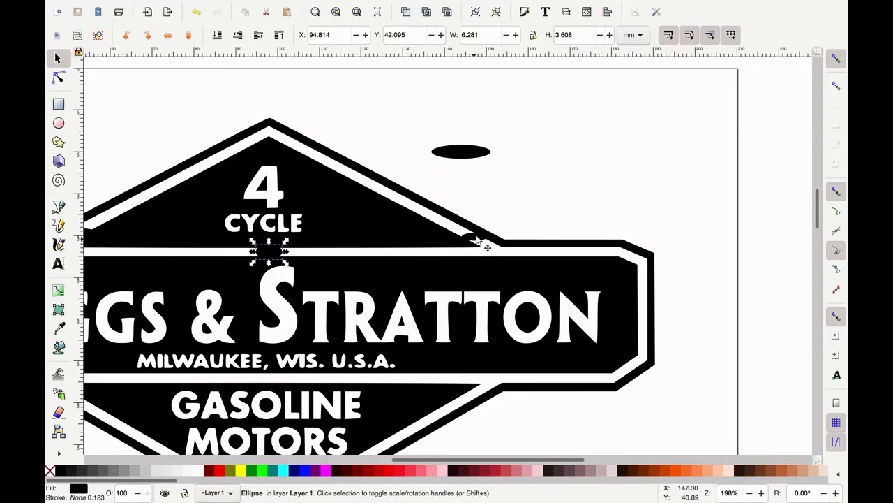
Paste another small ellipse, about 6.3 by 1.9 mm, and park it just below the large spare ellipse
key(ctrl+v)
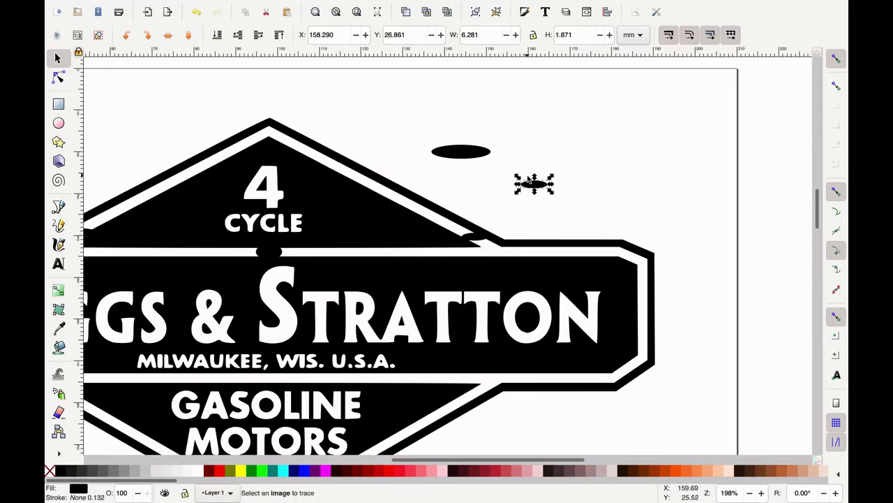
drag(534, 185, 624, 253)
drag(579, 223, 237, 377)
drag(484, 221, 459, 185)
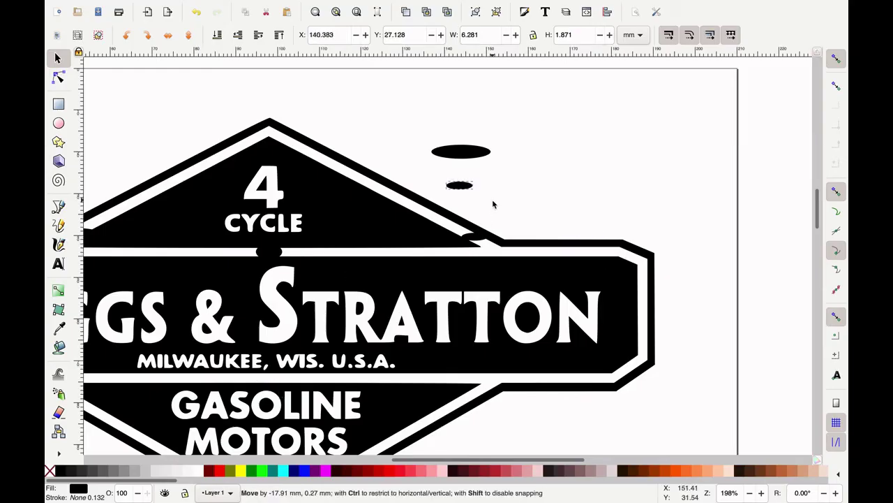
Duplicate the bridge ellipse below CYCLE and place the copy across the white stripe between MILWAUKEE, WIS. U.S.A. and GASOLINE
click(269, 254)
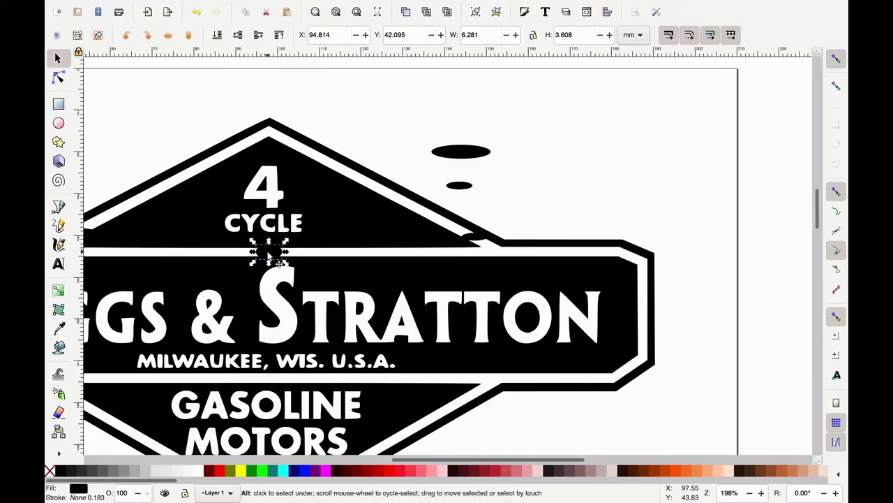
drag(273, 257, 265, 386)
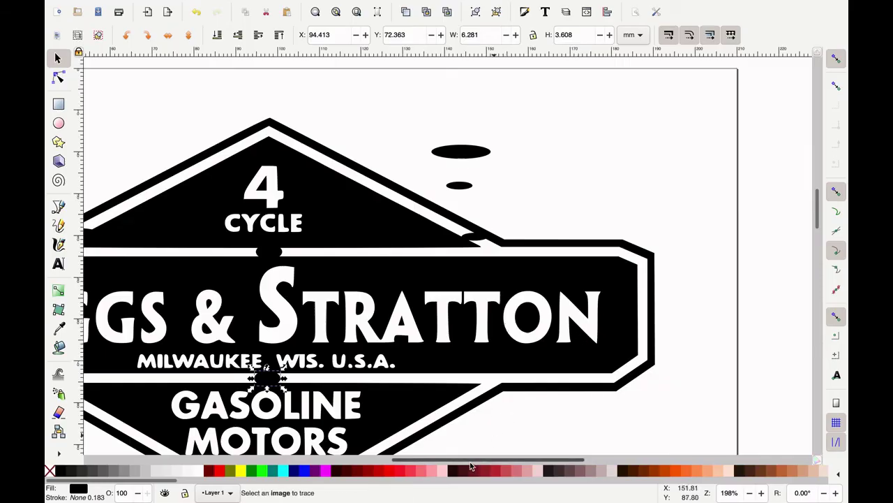
drag(464, 462, 426, 462)
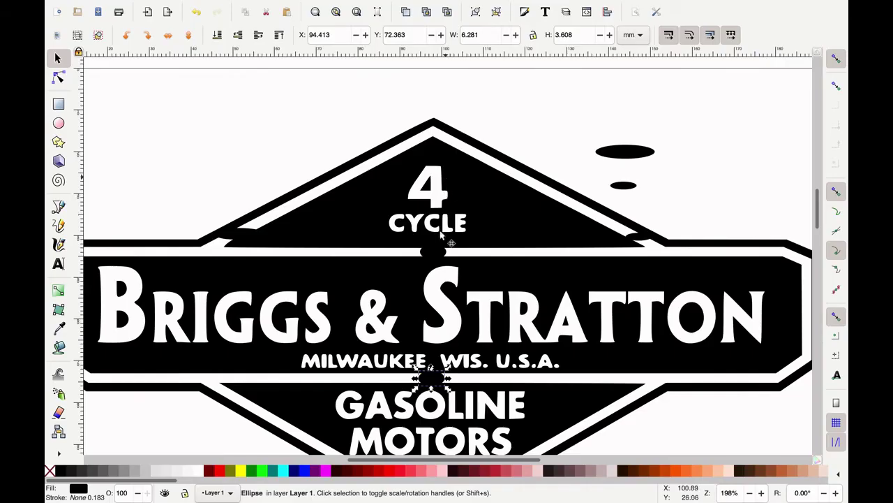
scroll(438, 241, down, 2)
scroll(439, 240, down, 5)
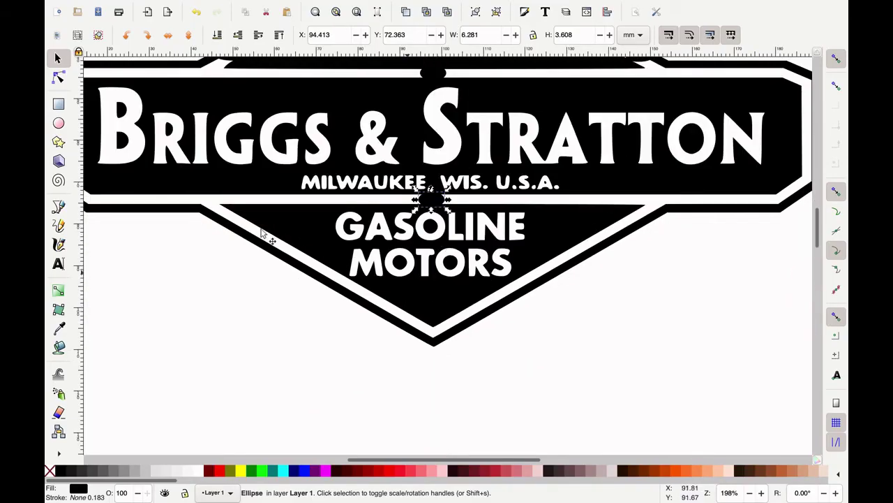
Place enlarged copies of the upper-right bridge ellipse, about 7.8 by 2.9 mm, across the white stripe at the lower-right and lower-left junctions
scroll(369, 245, up, 8)
click(636, 239)
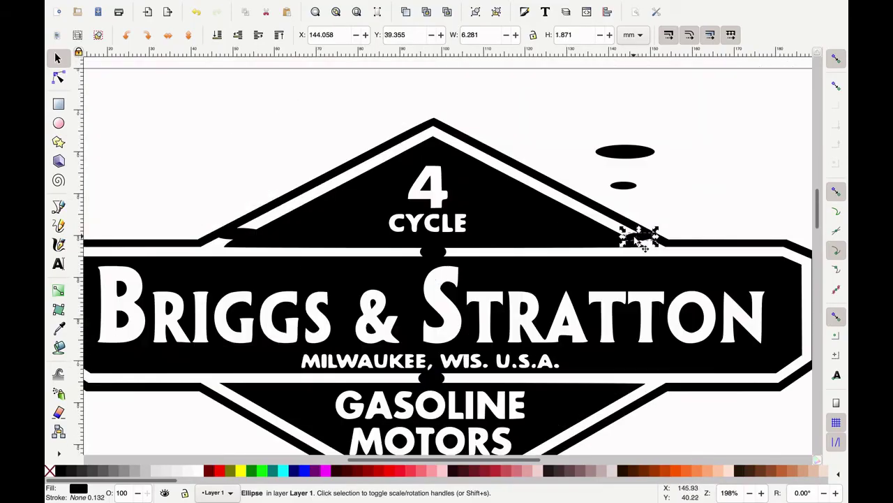
drag(637, 245, 634, 251)
click(634, 244)
click(634, 251)
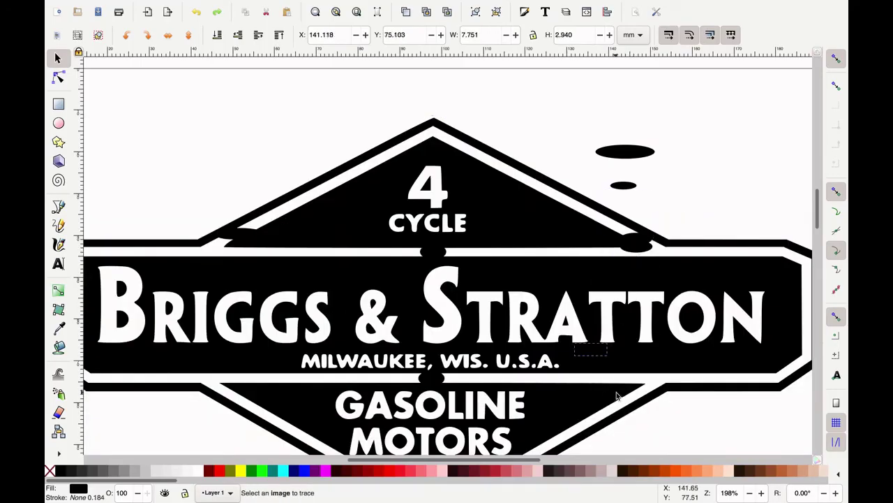
key(ctrl+d)
drag(637, 391, 230, 396)
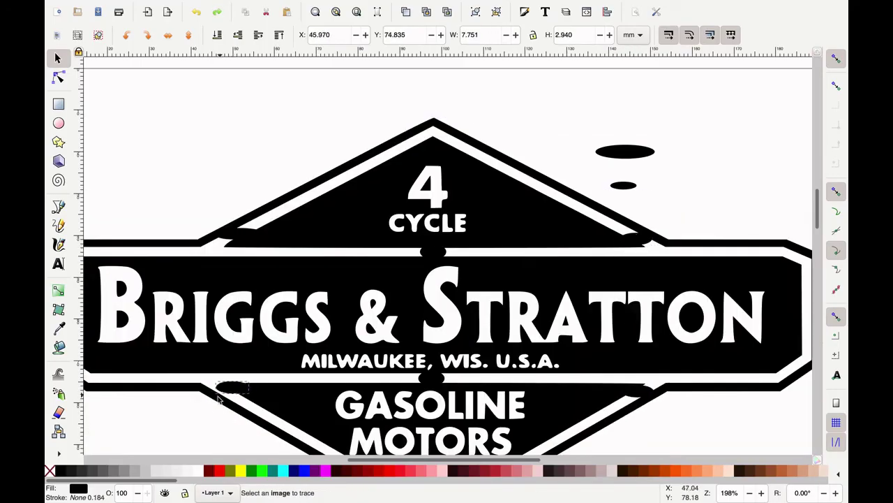
Draw a narrow upright ellipse about 1.7 by 7.5 mm and place it across the upper part of the B in BRIGGS
key(e)
mouse_move(212, 103)
mouse_down()
mouse_move(220, 142)
mouse_move(122, 333)
mouse_move(120, 260)
mouse_up()
key(s)
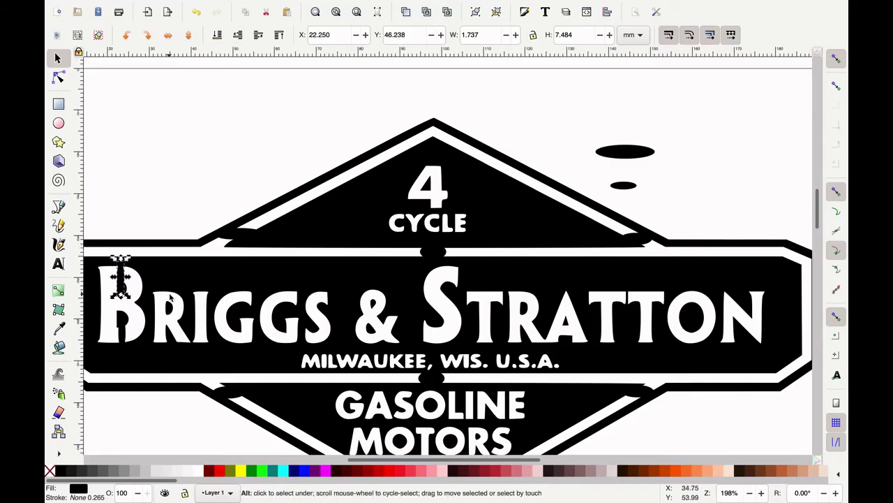
Place copies of the narrow ellipse across the enclosed letters of BRIGGS & STRATTON and the lower bar of the 4
click(250, 278)
drag(367, 334, 426, 208)
scroll(407, 293, down, 5)
scroll(459, 314, down, 2)
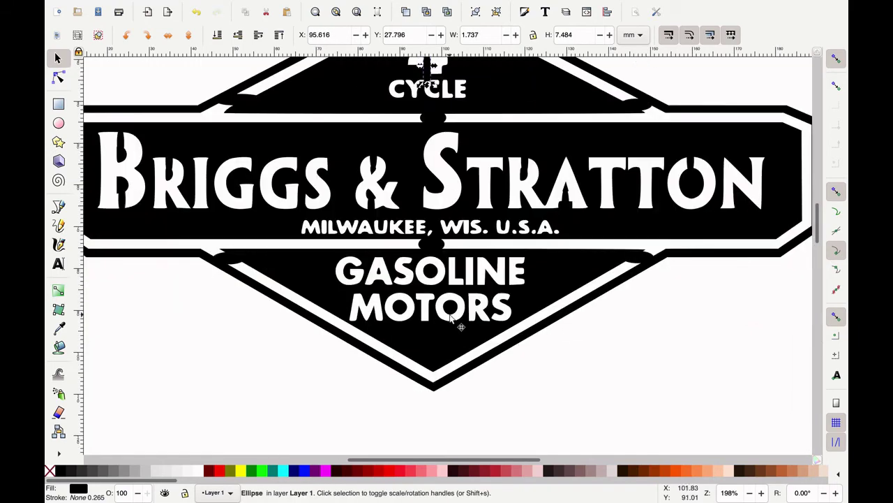
Paste narrow ellipse copies to bridge the bottom of each letter O in GASOLINE and MOTORS
scroll(459, 315, up, 4)
key(ctrl+v)
drag(465, 371, 389, 187)
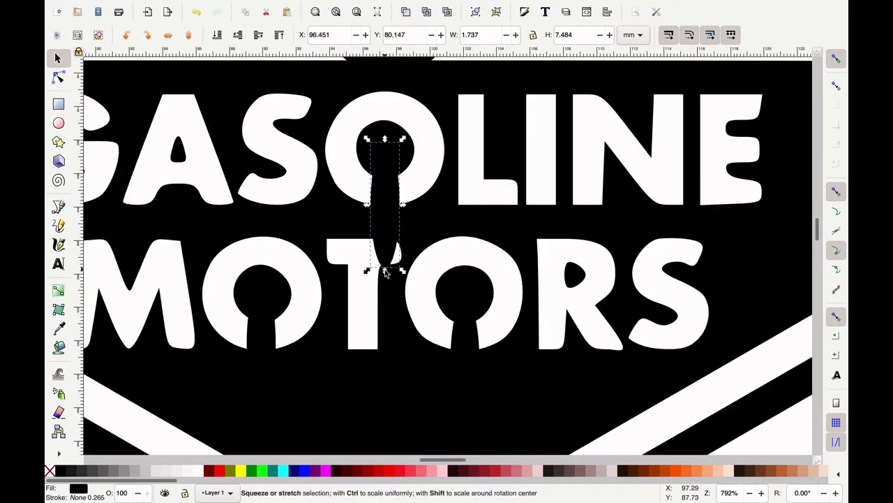
Bridge the A of GASOLINE with a shrunken ellipse copy and the R of MOTORS with one about 1.7 by 7.4 mm
scroll(384, 233, left, 8)
drag(614, 187, 395, 199)
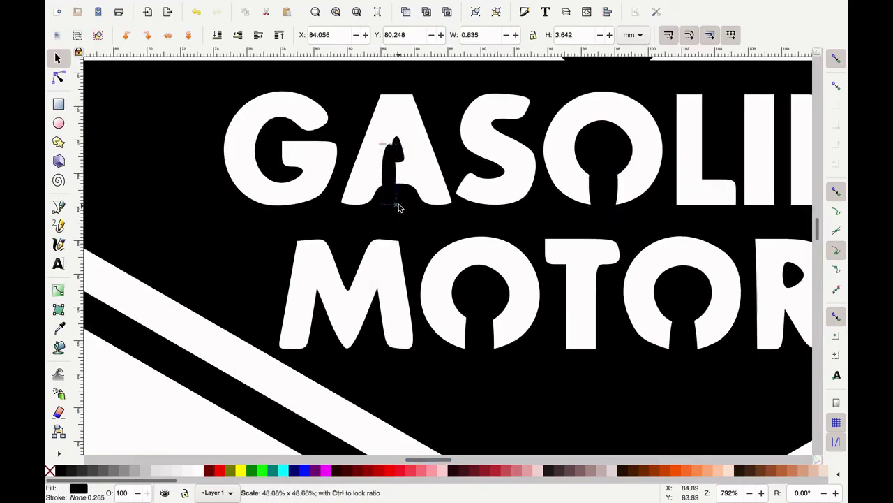
scroll(465, 280, down, 2)
scroll(405, 235, up, 6)
scroll(563, 235, down, 2)
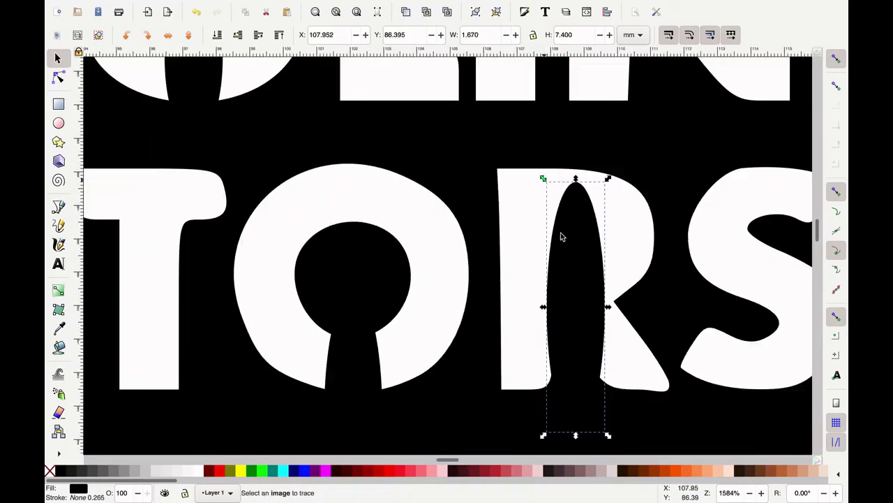
drag(563, 235, 558, 283)
Delete the large and small spare ellipses beside the logo's upper-right slope
scroll(472, 376, down, 4)
scroll(473, 375, down, 4)
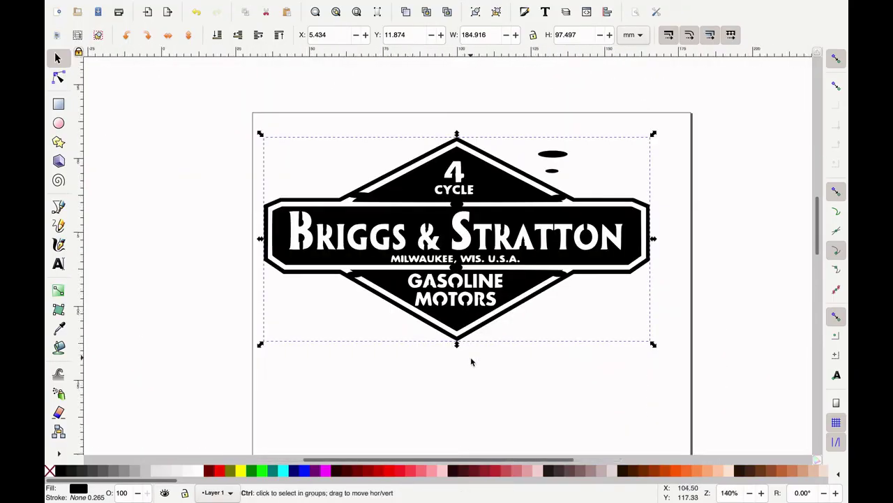
scroll(472, 361, up, 2)
scroll(474, 335, up, 4)
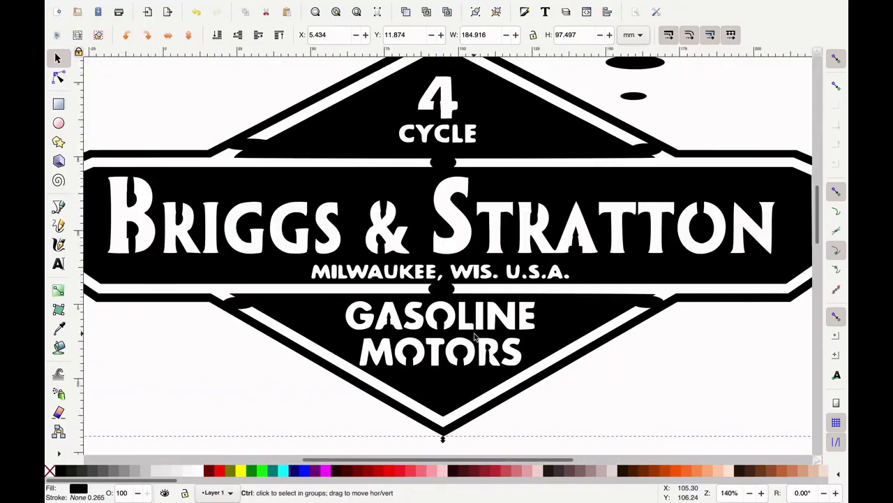
scroll(478, 339, down, 1)
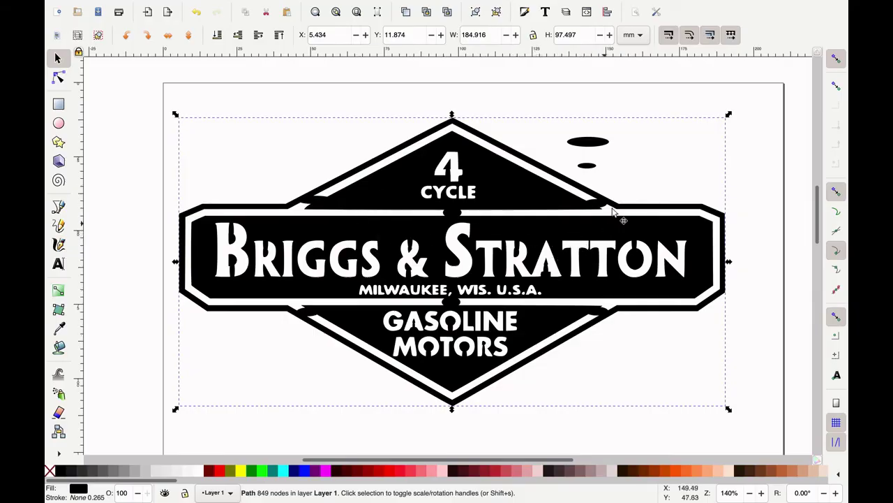
click(586, 144)
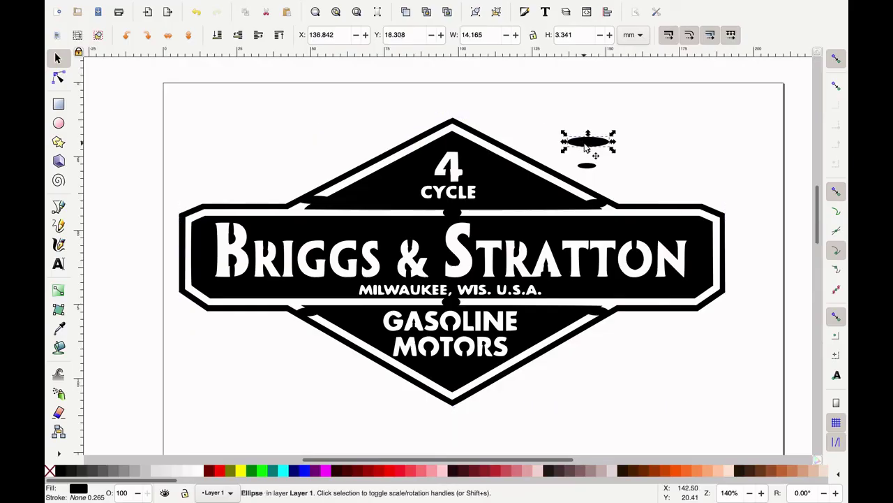
key(Delete)
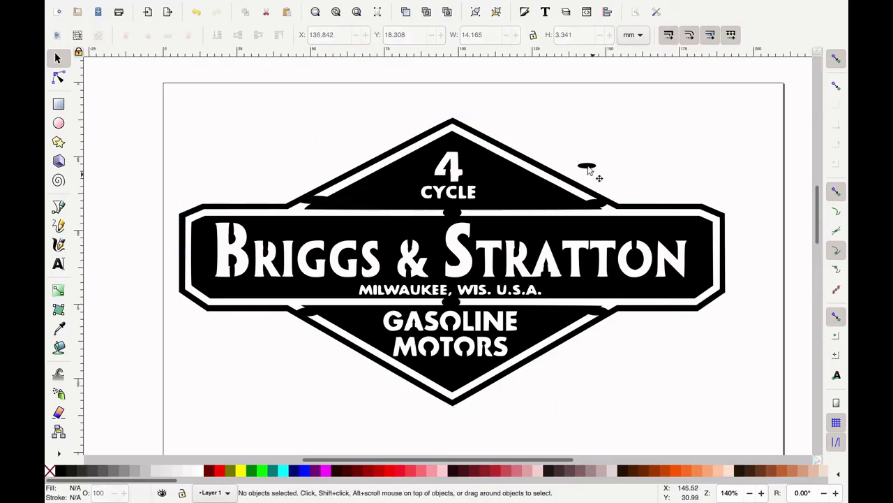
click(588, 167)
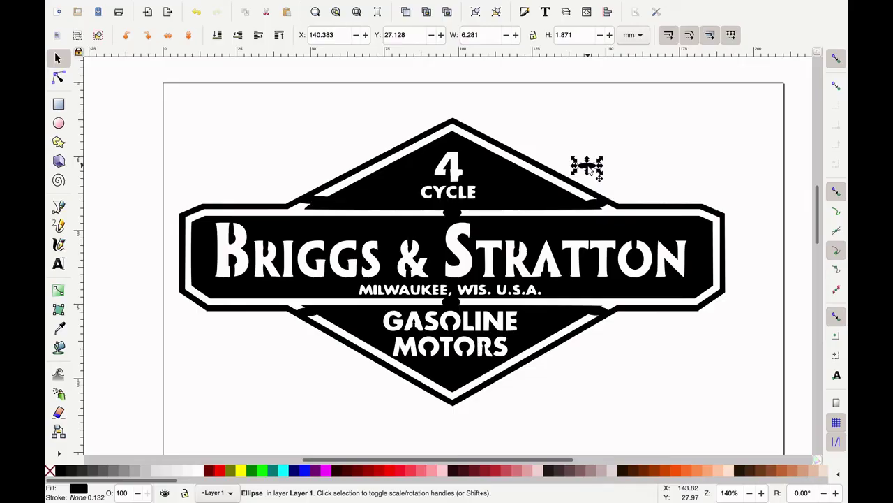
key(Delete)
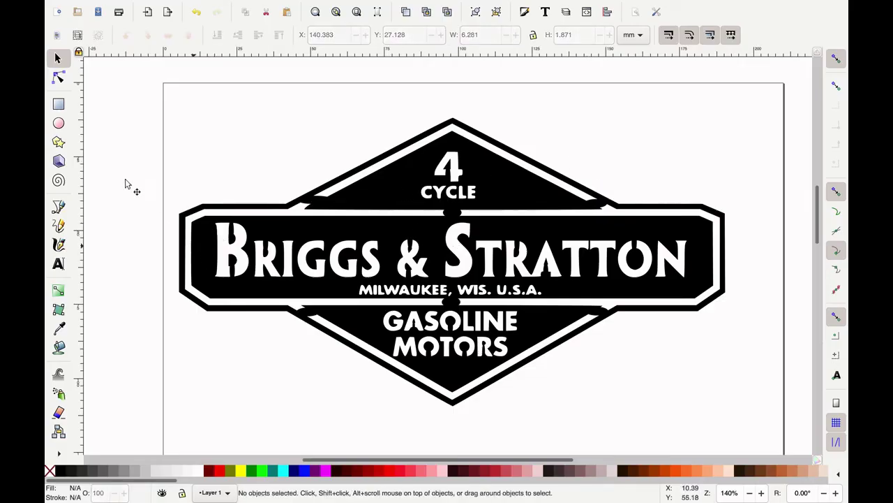
Show the logo path's nodes and expand the selection around the inner peak node above the 4, then clear the selection
click(59, 77)
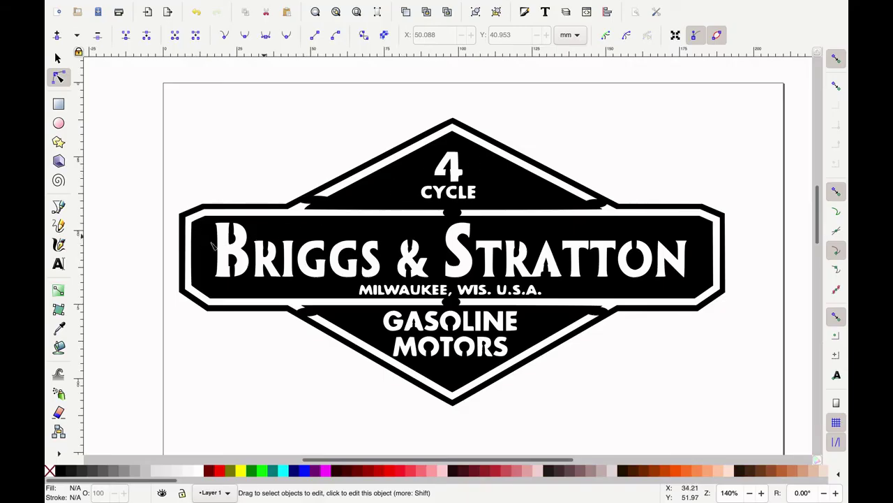
click(457, 140)
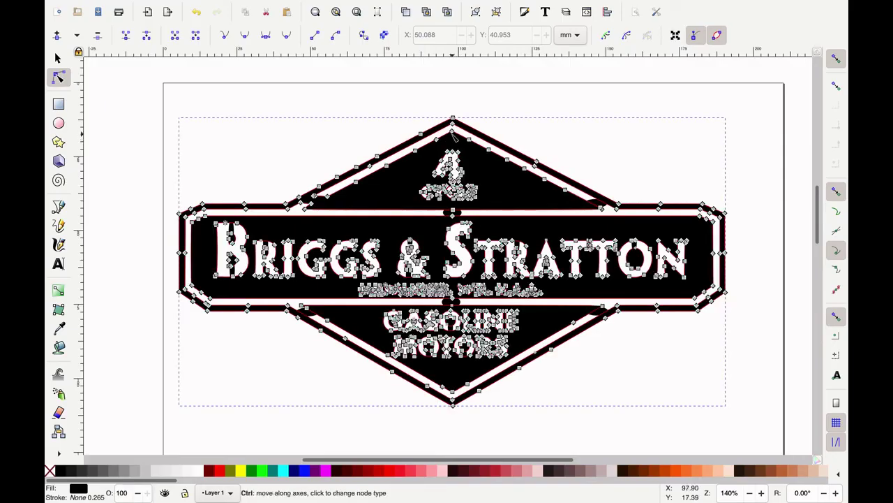
click(453, 131)
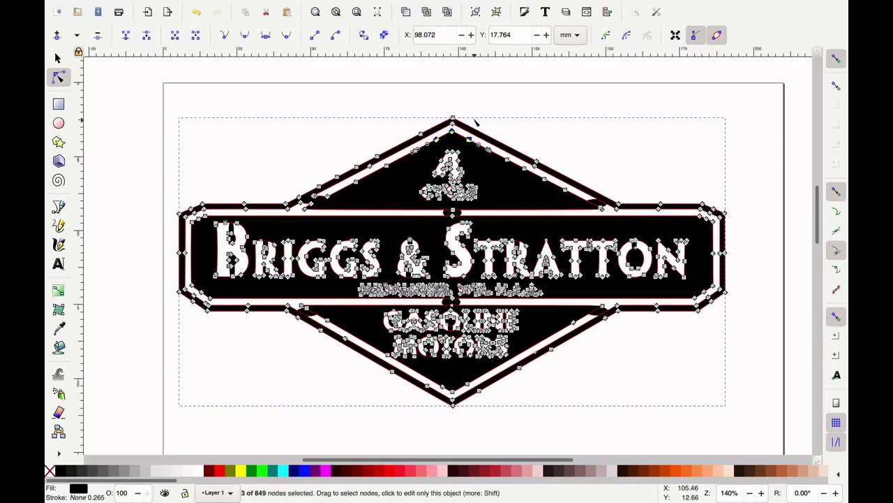
scroll(475, 123, up, 2)
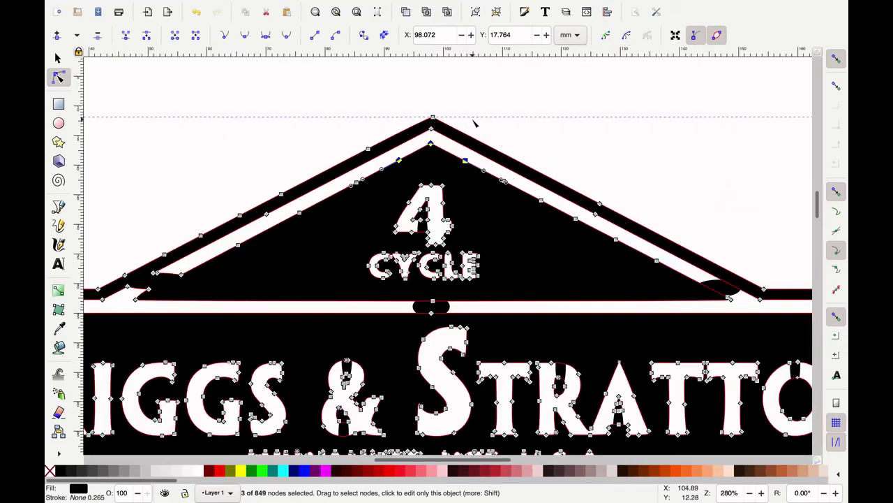
scroll(474, 123, up, 2)
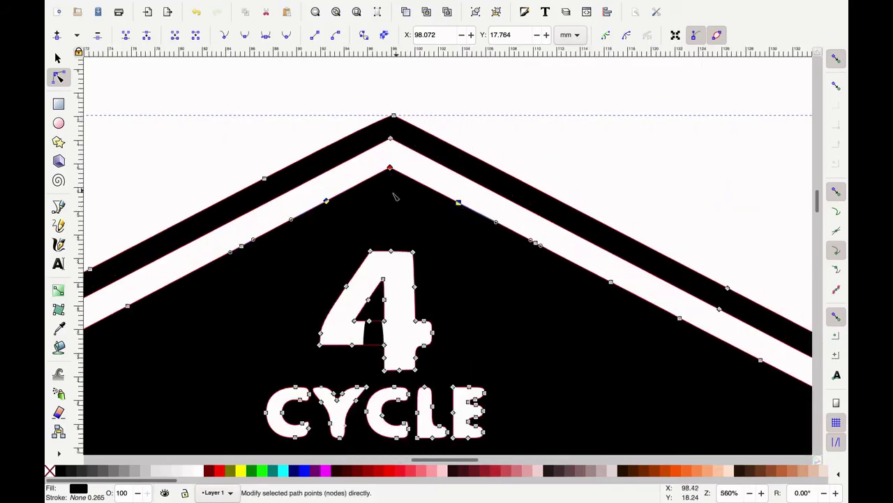
key(Escape)
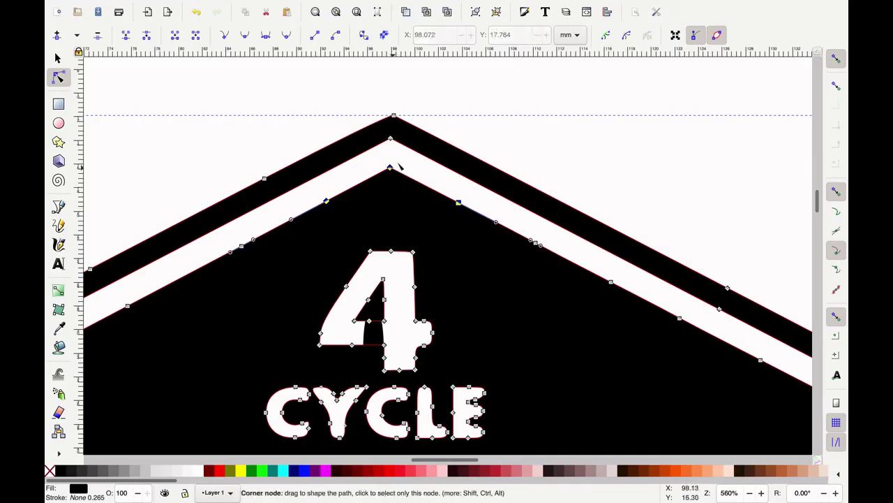
click(390, 168)
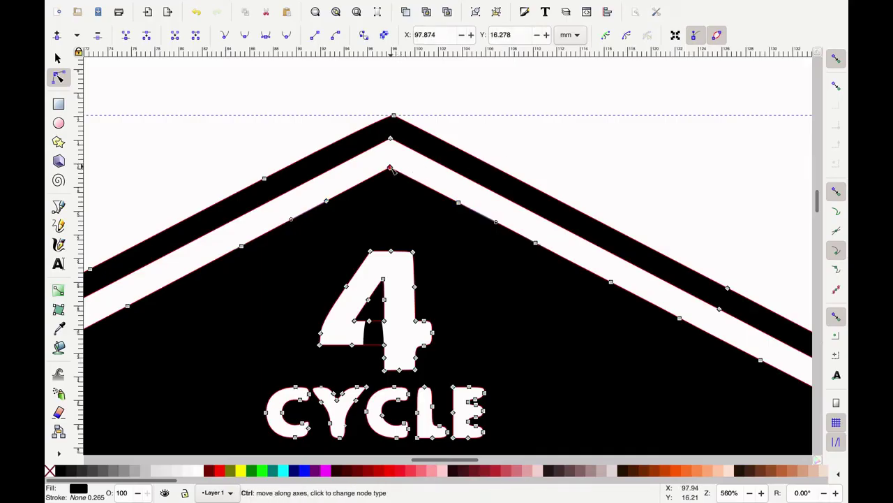
scroll(392, 171, up, 4)
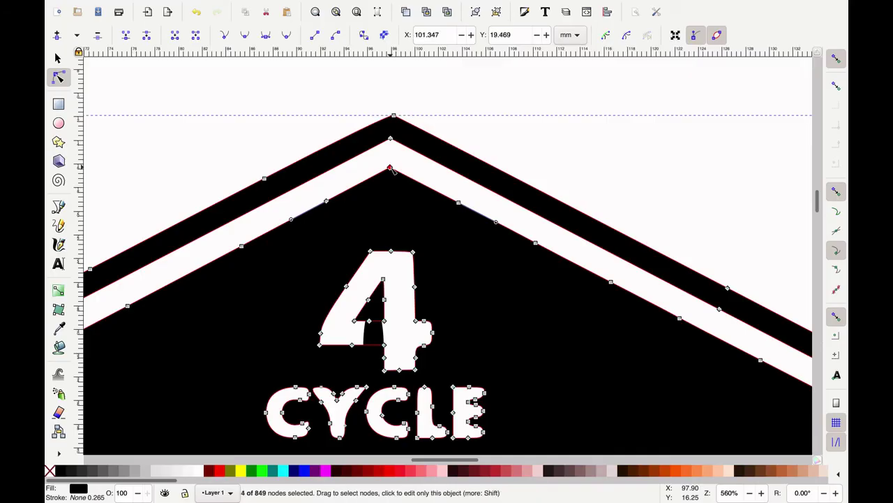
scroll(393, 171, up, 2)
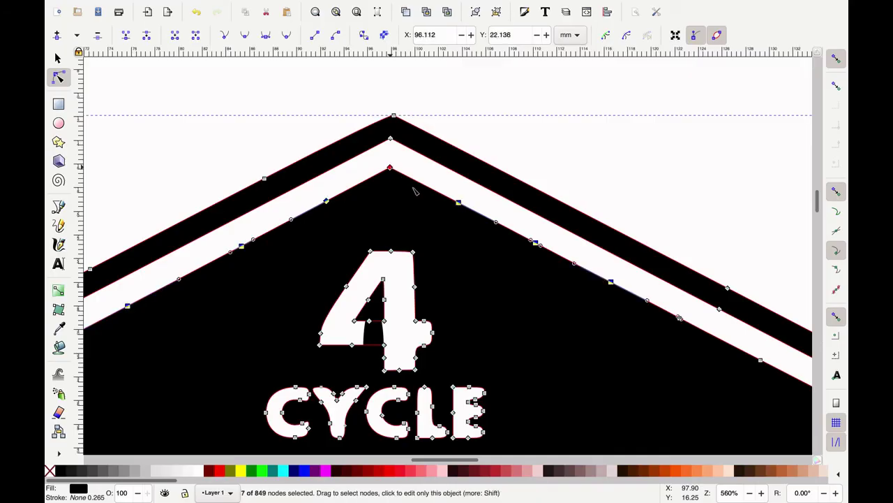
click(412, 174)
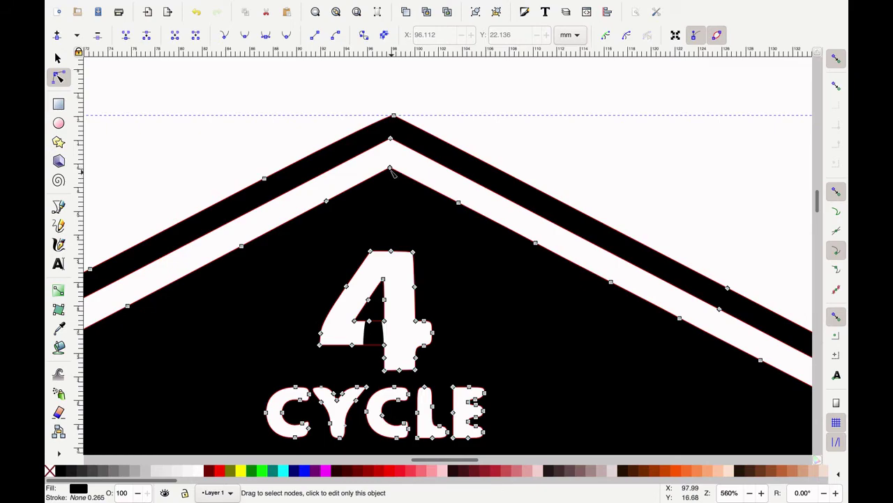
Try bridging the white stripe at the logo's peak by moving the inner peak node onto the outer peak node
drag(392, 170, 395, 122)
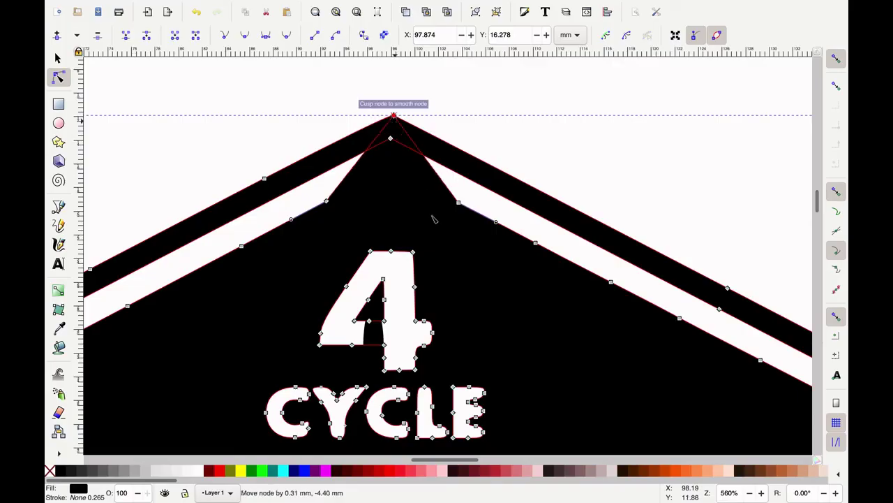
drag(433, 220, 434, 219)
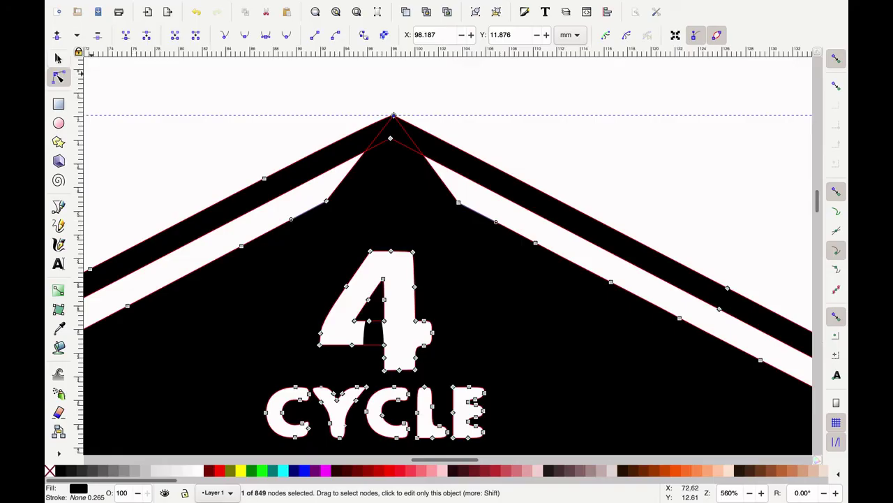
key(s)
Undo the peak node move and delete the narrow ellipse bridging the 4
click(375, 337)
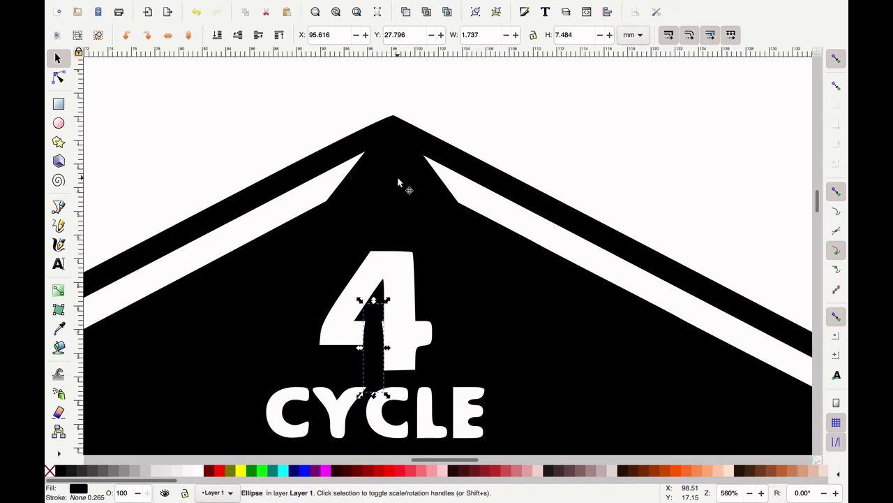
key(ctrl+z)
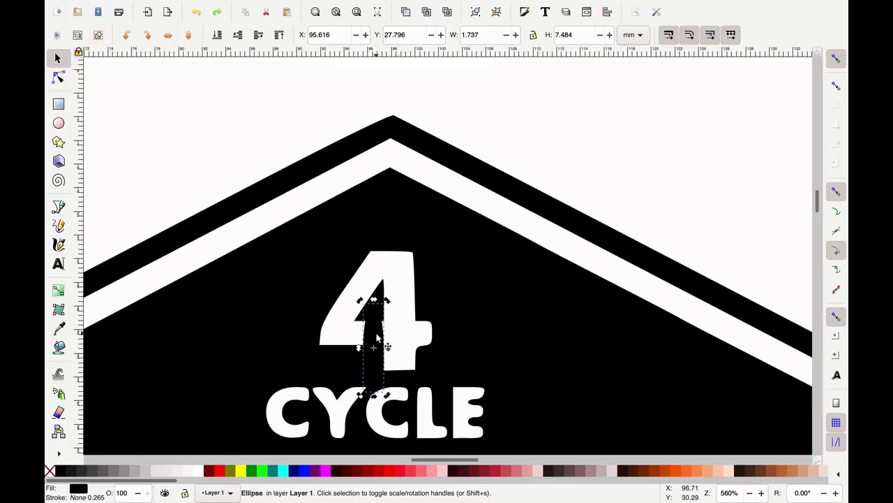
key(Delete)
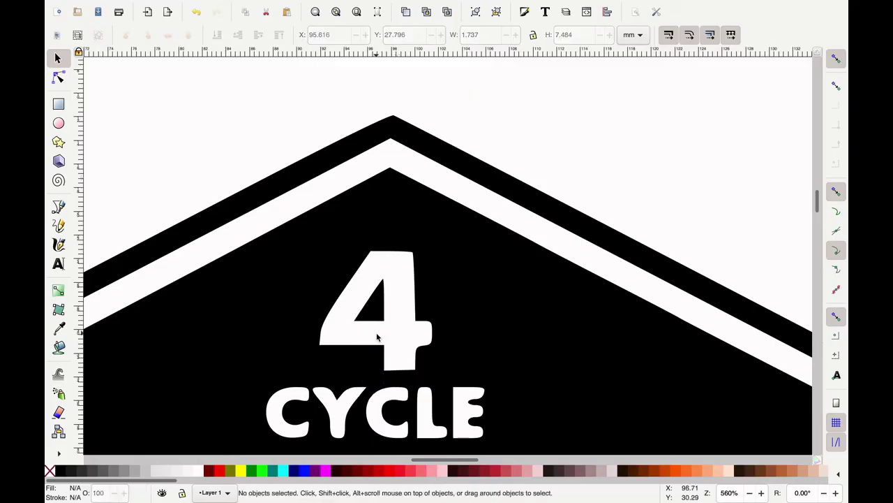
Reopen the logo path for node editing around the 4
click(58, 76)
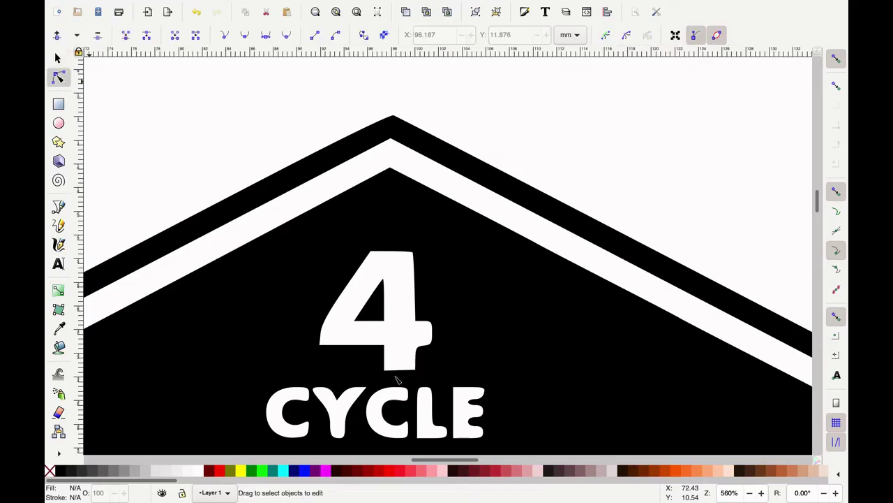
click(370, 356)
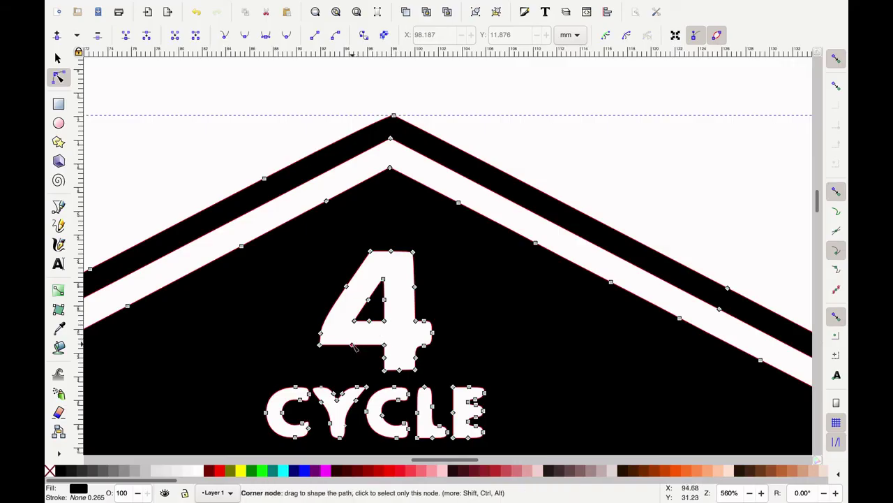
Try opening the 4 by moving its bottom-edge middle node onto the right side of the inner triangle, and undo the move
drag(360, 340, 383, 299)
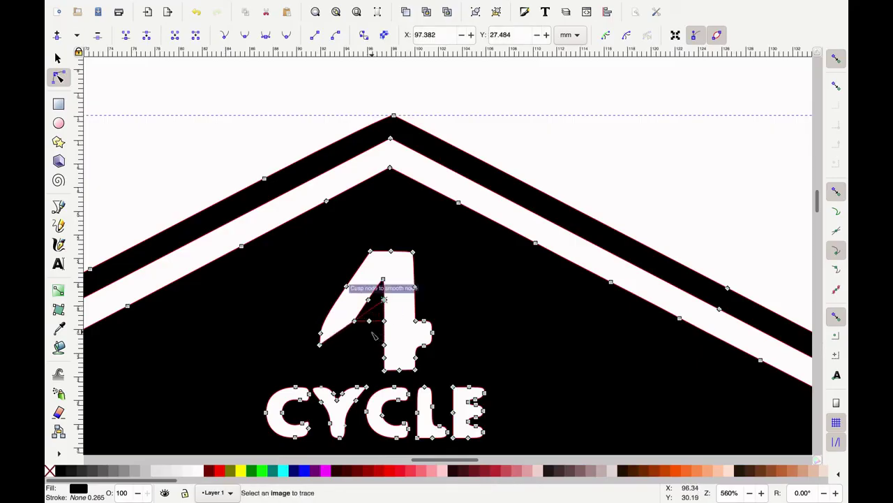
key(ctrl+z)
key(ctrl+z)
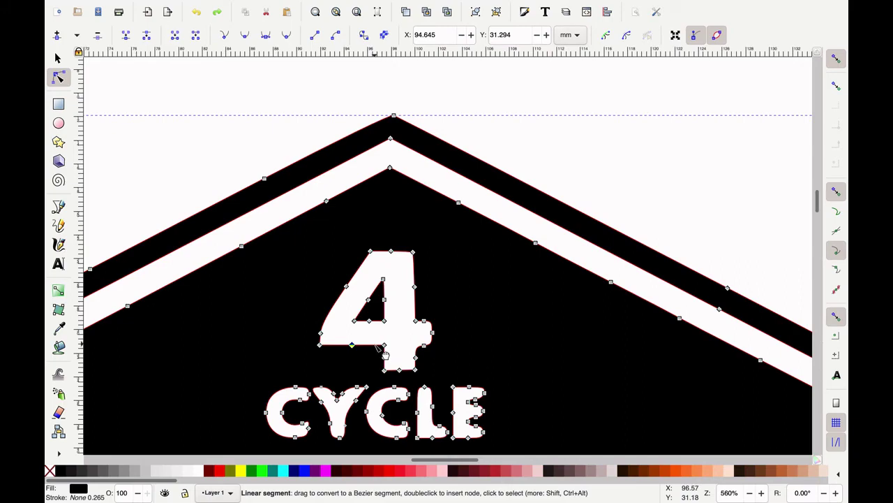
Insert a new node on the bottom edge of the 4's crossbar, between its middle node and the stem corner
click(385, 354)
double_click(375, 345)
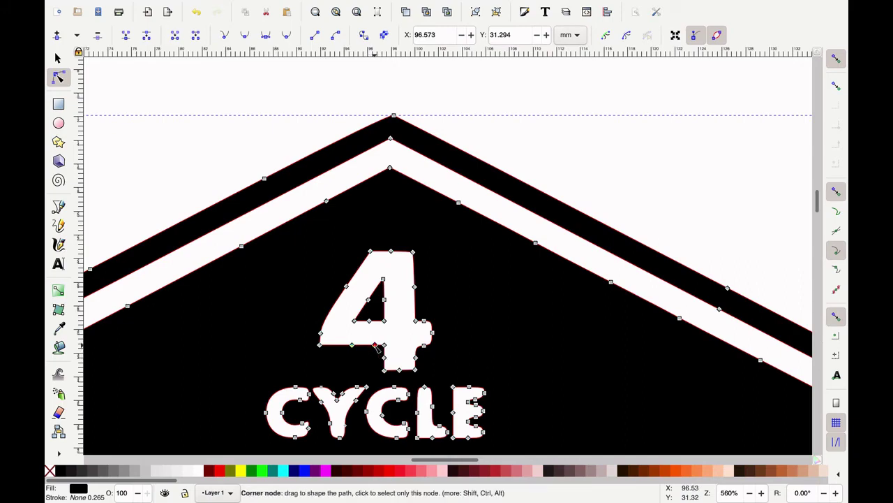
Add another node on the 4's bottom edge and move the node beside it onto the inner triangle's right side, opening the counter
click(365, 345)
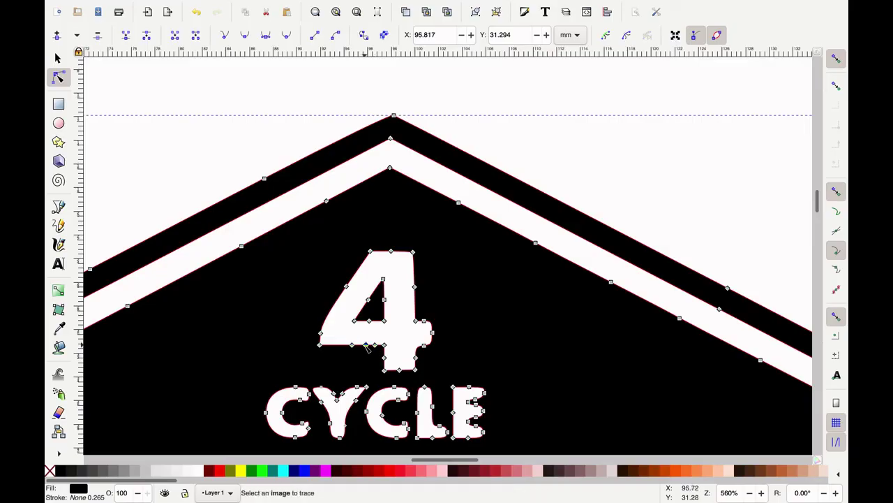
drag(366, 344, 383, 299)
drag(431, 377, 465, 313)
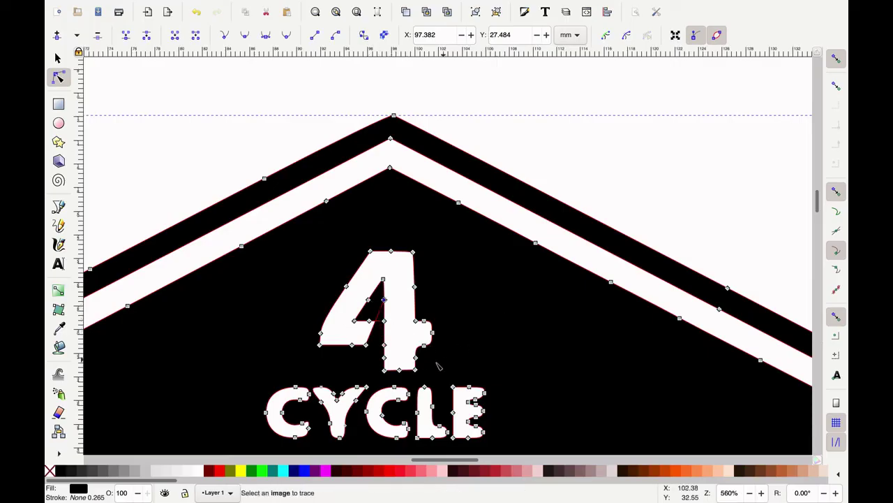
Select the whole logo together with all its bridging ellipses and merge them into one path with Union
scroll(478, 378, down, 15)
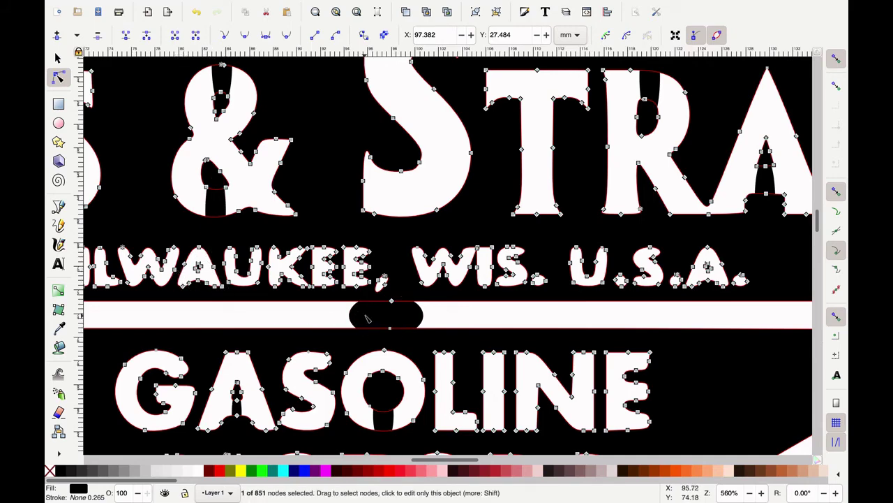
scroll(368, 319, down, 2)
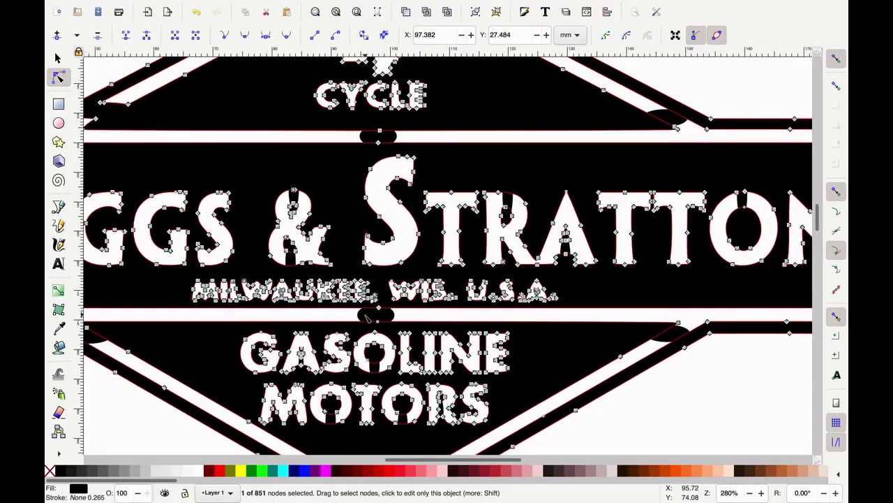
click(369, 316)
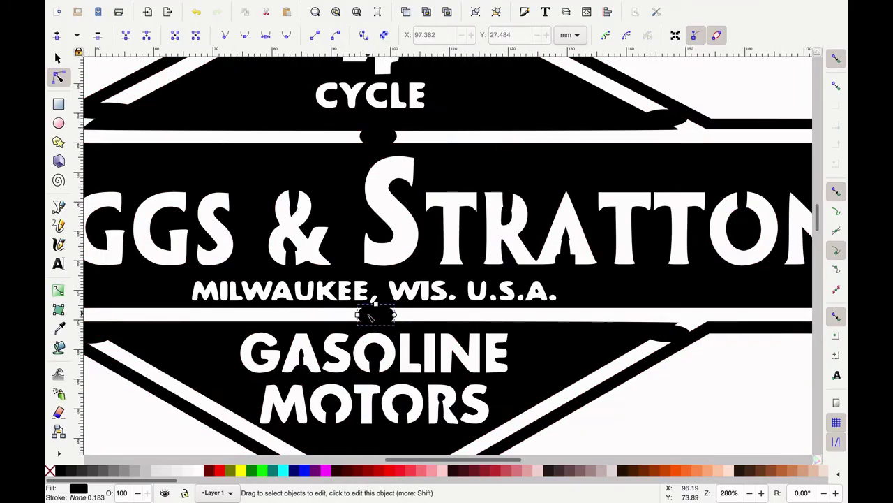
click(381, 299)
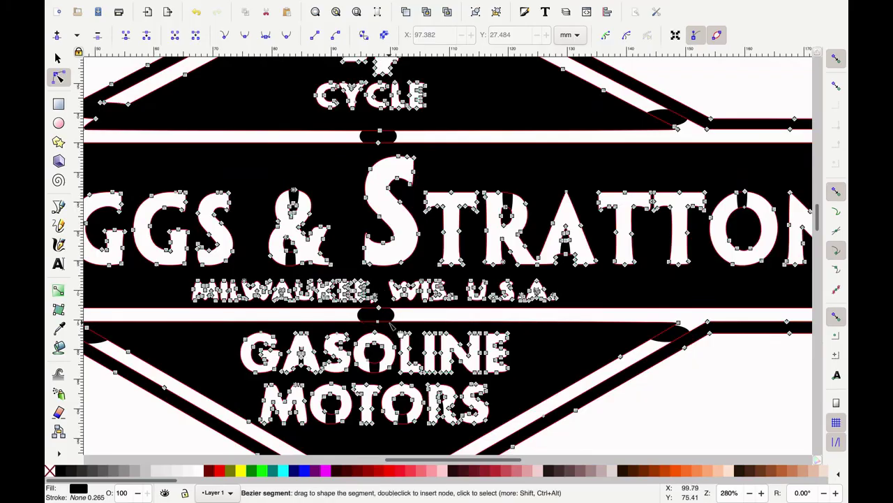
scroll(392, 326, down, 3)
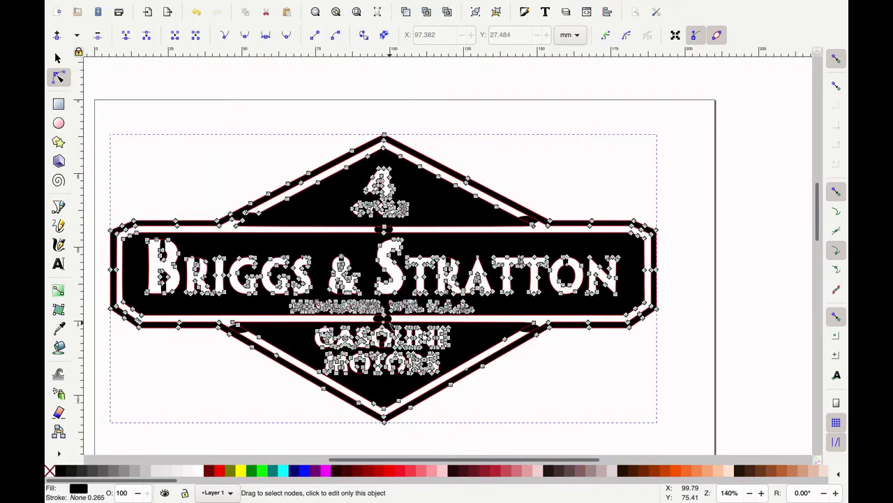
click(108, 121)
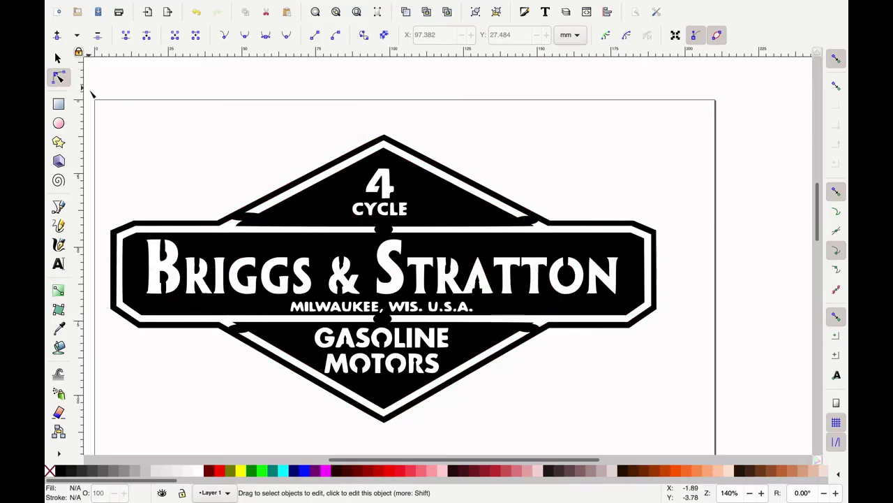
drag(90, 89, 691, 450)
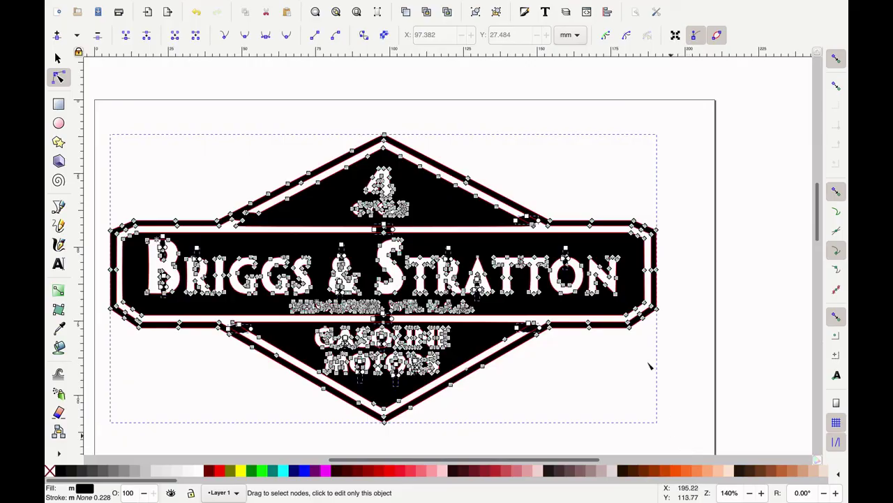
mouse_move(236, 6)
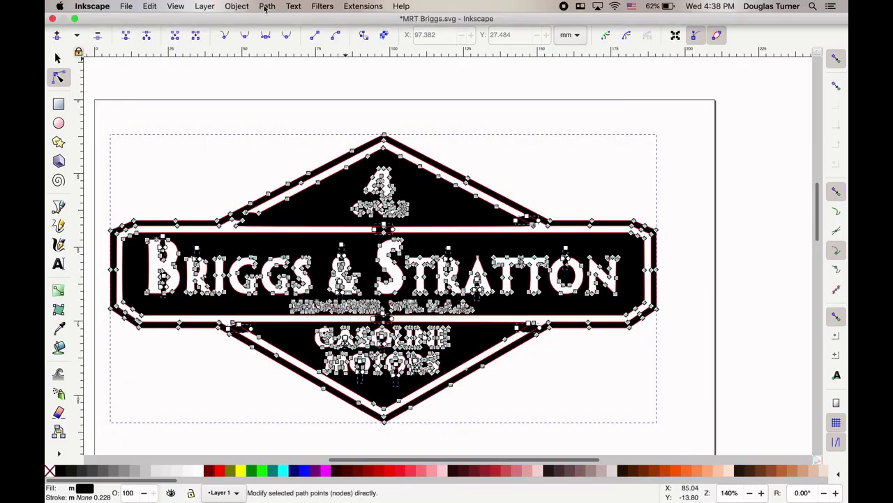
click(267, 6)
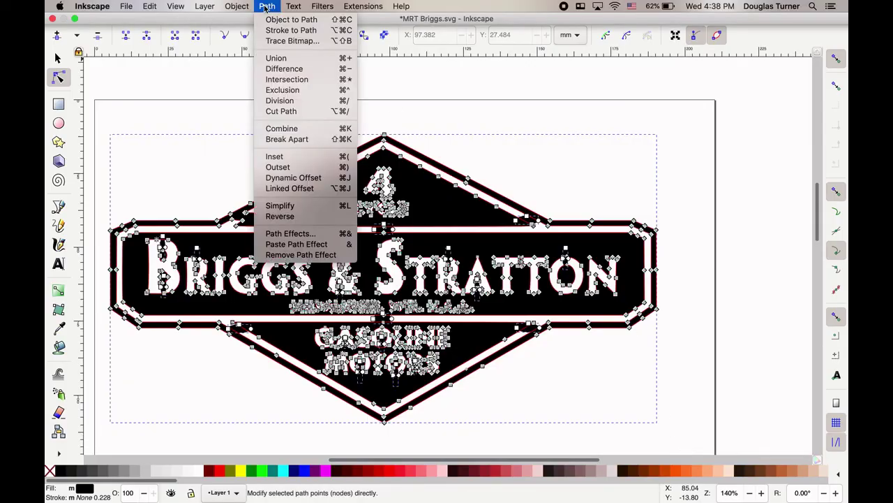
click(285, 58)
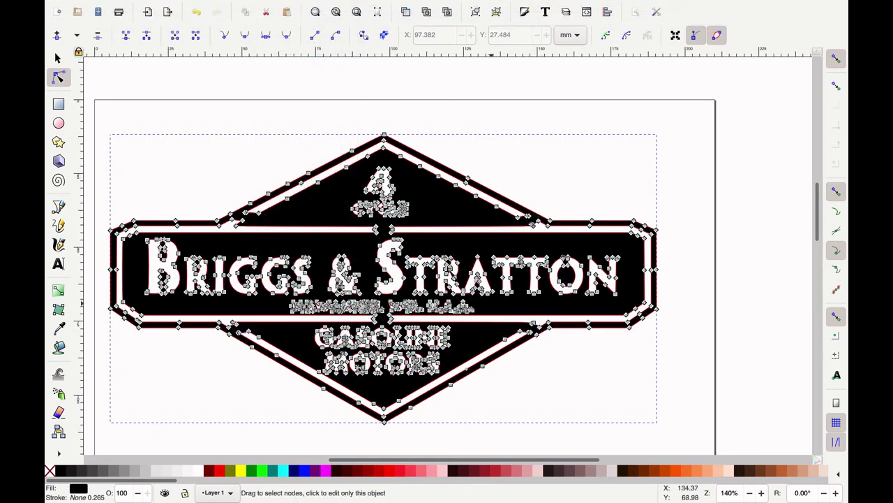
Check the merged logo's outline, deselect it, and save the document
click(512, 171)
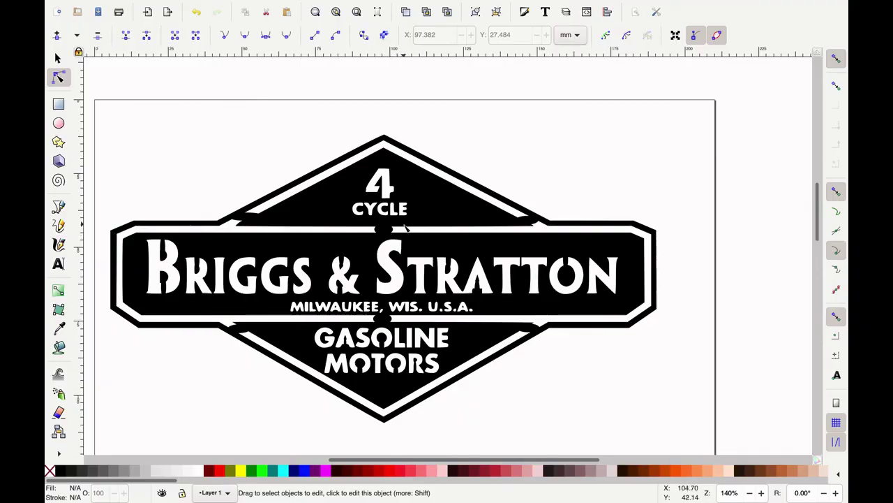
click(404, 228)
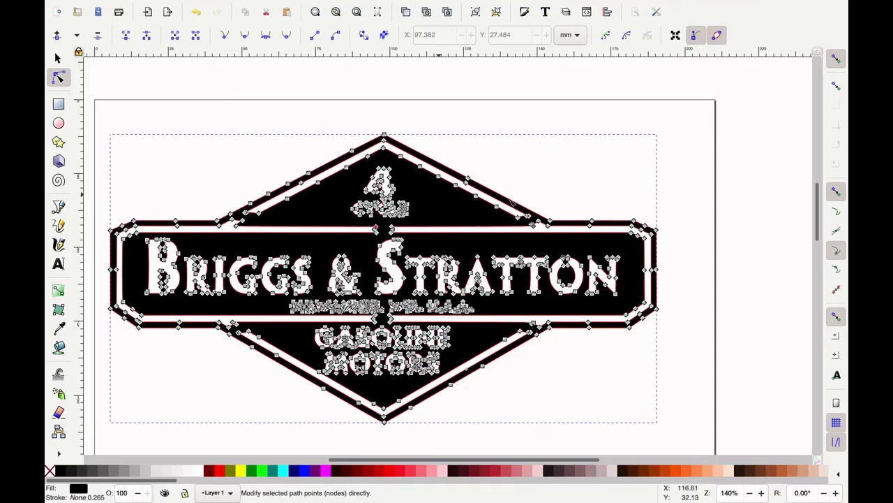
click(545, 160)
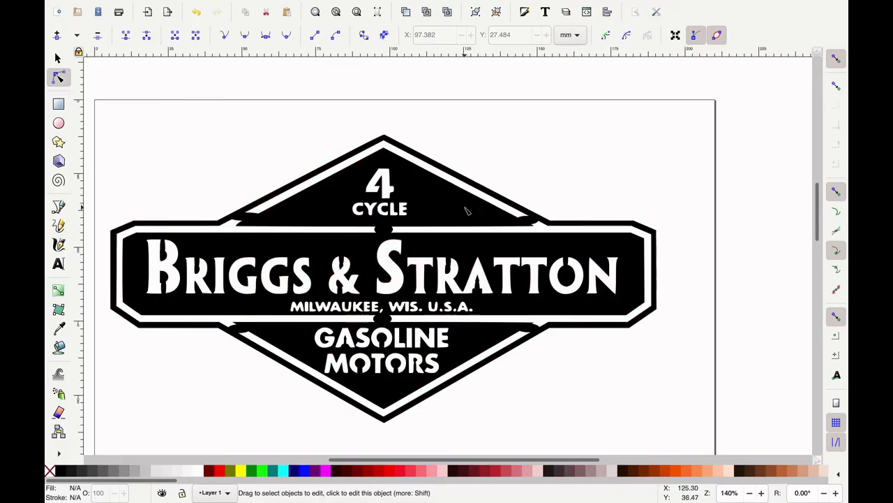
scroll(447, 199, down, 2)
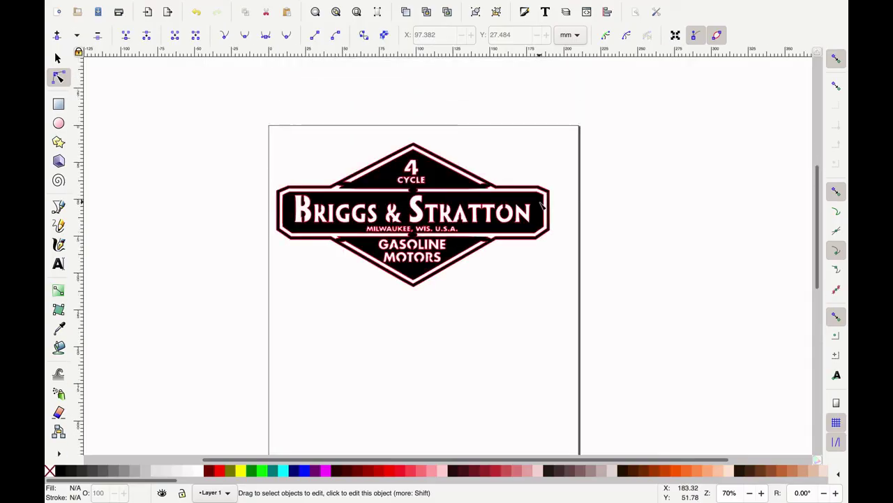
scroll(542, 205, down, 2)
mouse_move(171, 5)
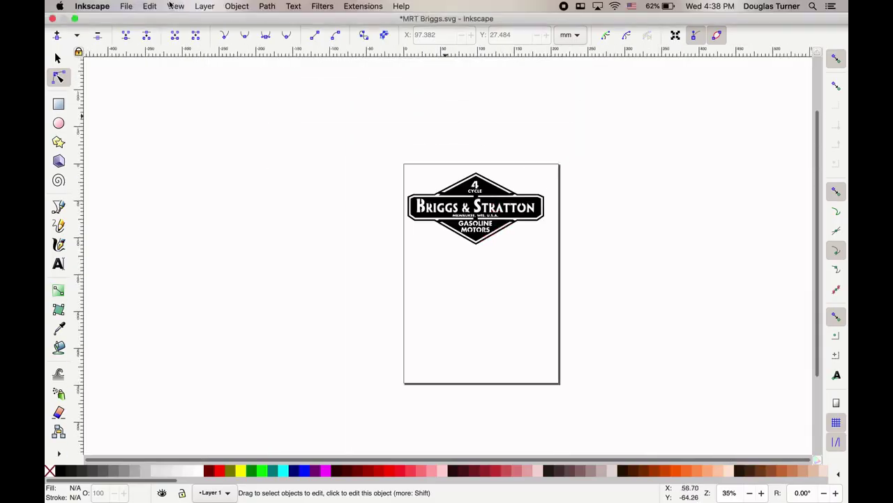
click(134, 9)
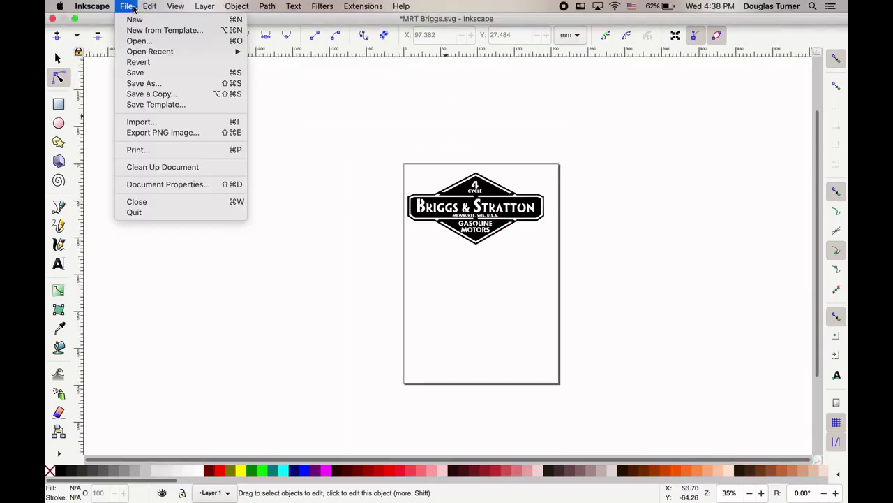
click(140, 72)
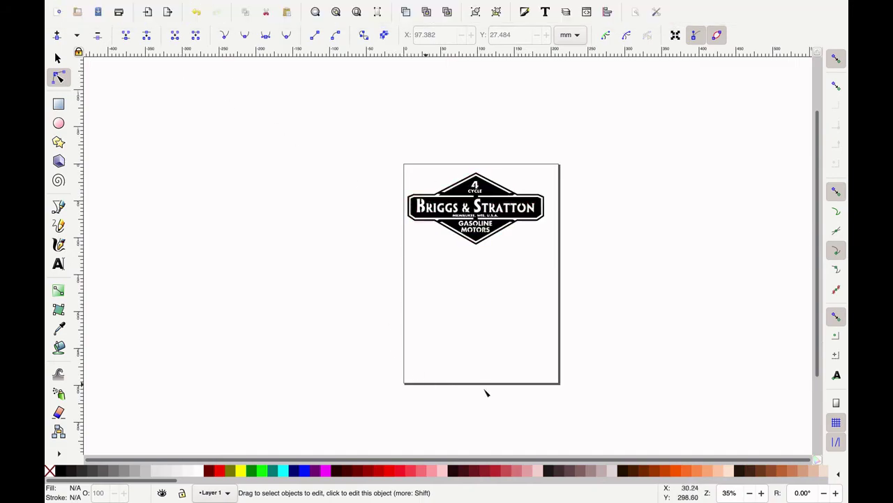
Open the document's page size settings
mouse_move(266, 5)
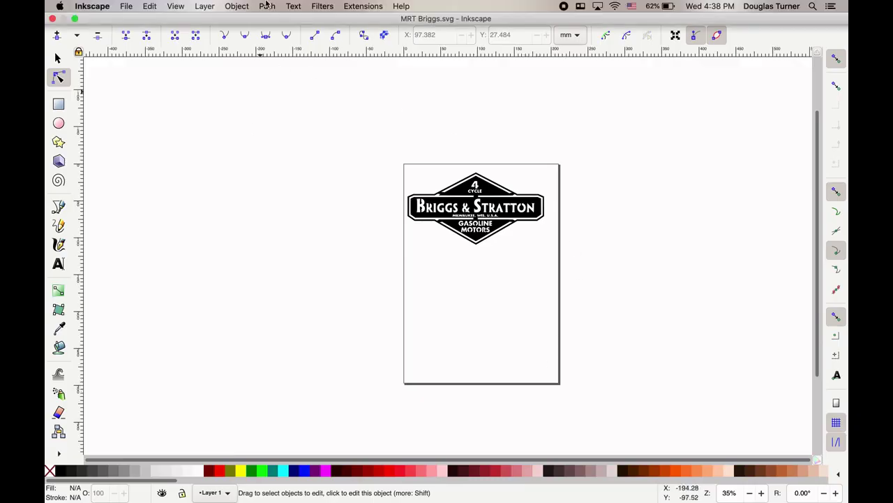
click(127, 6)
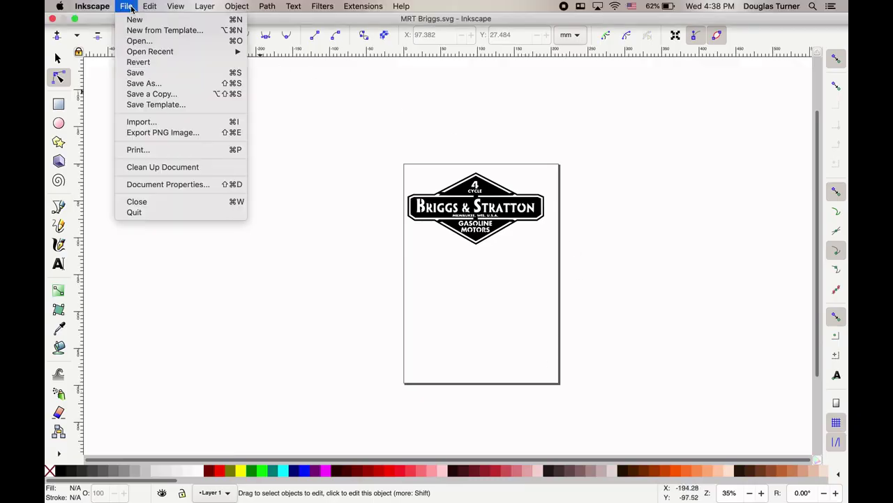
click(156, 185)
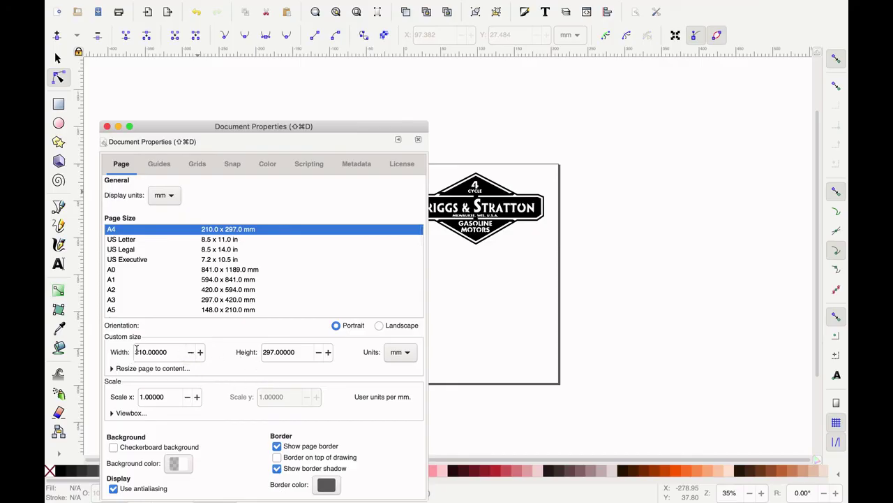
Try a custom page size of 6 in wide by 12 in high, and pick the A3 preset
click(409, 354)
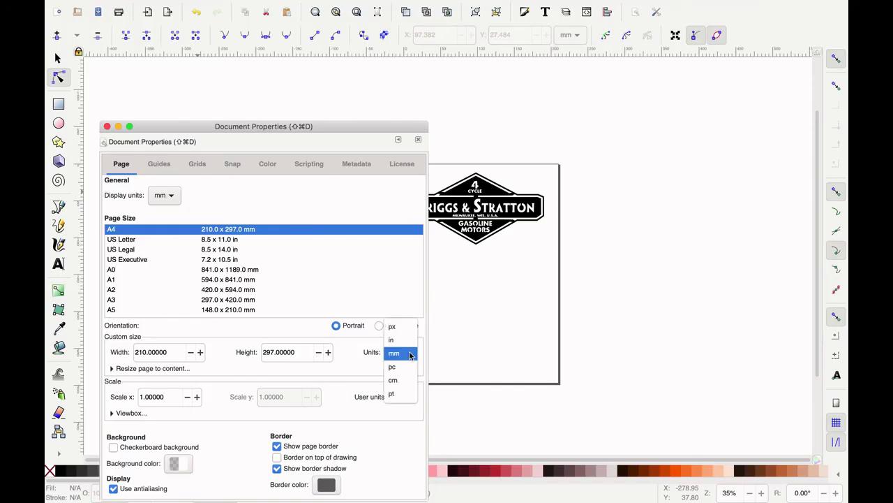
click(395, 339)
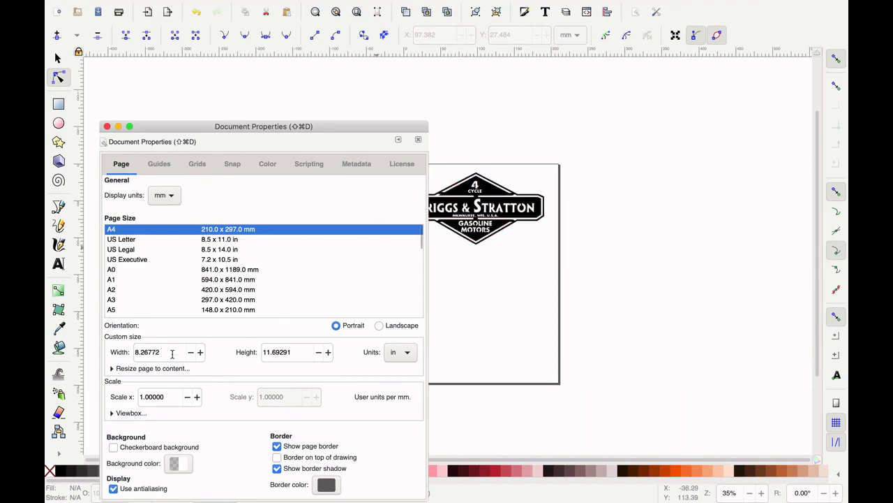
drag(170, 352, 128, 356)
text(6)
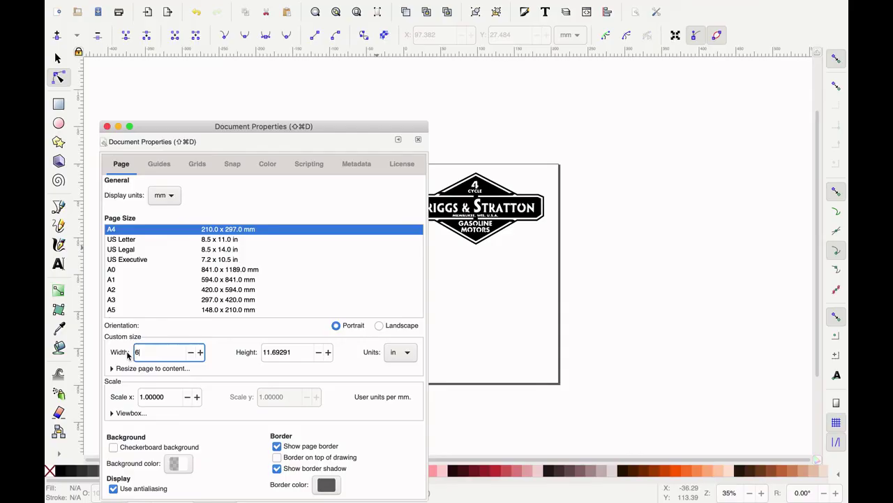
key(Tab)
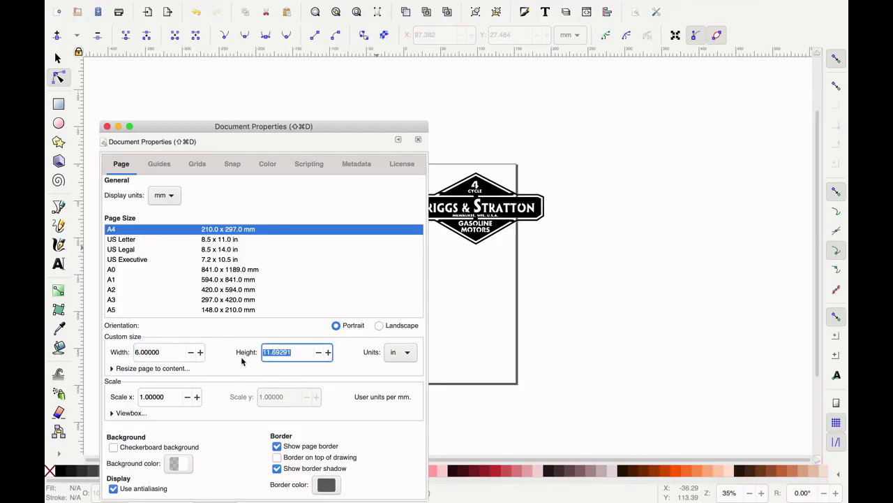
text(12)
click(288, 299)
scroll(368, 311, down, 3)
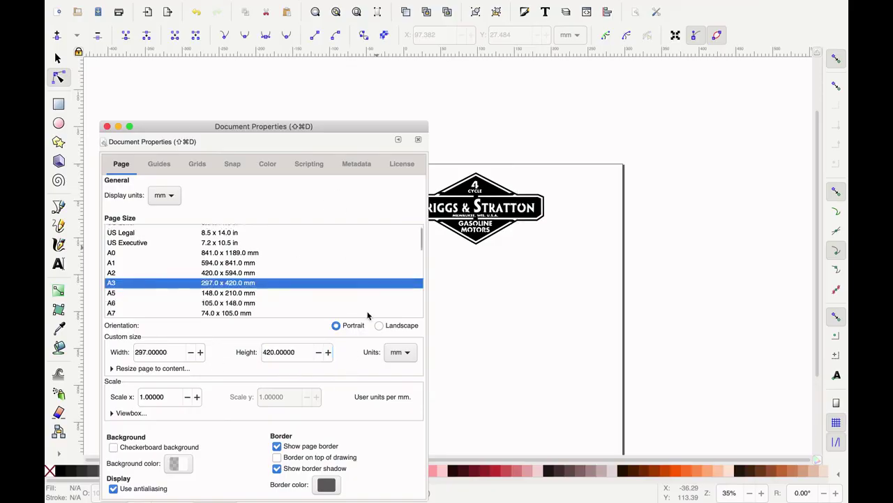
Set the custom page size to 6 in wide by 12 in high and close the document properties
click(402, 355)
click(408, 354)
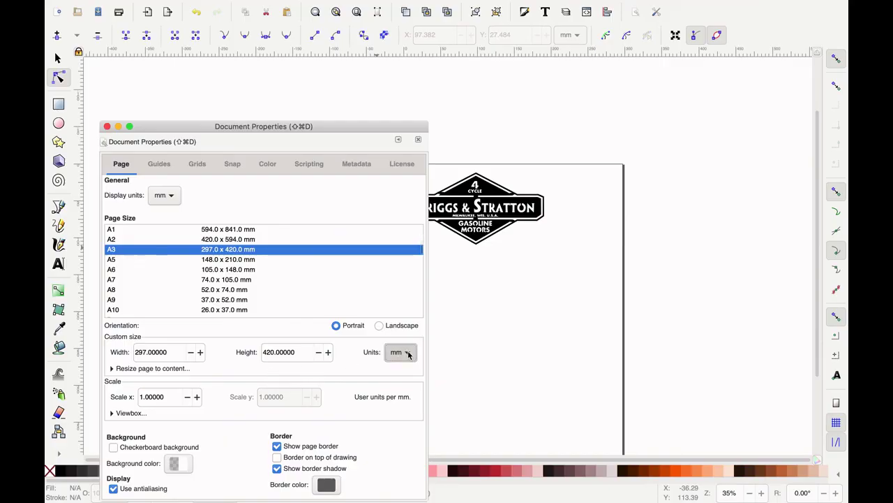
click(410, 354)
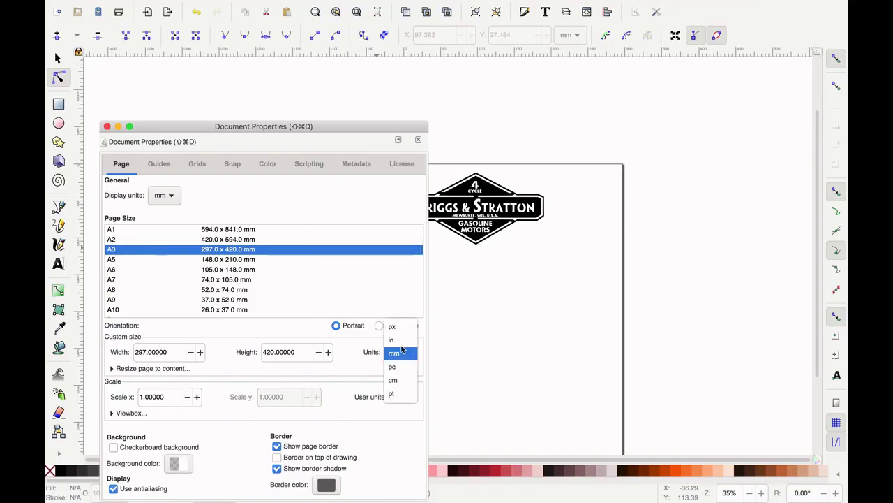
click(402, 381)
drag(175, 354, 106, 348)
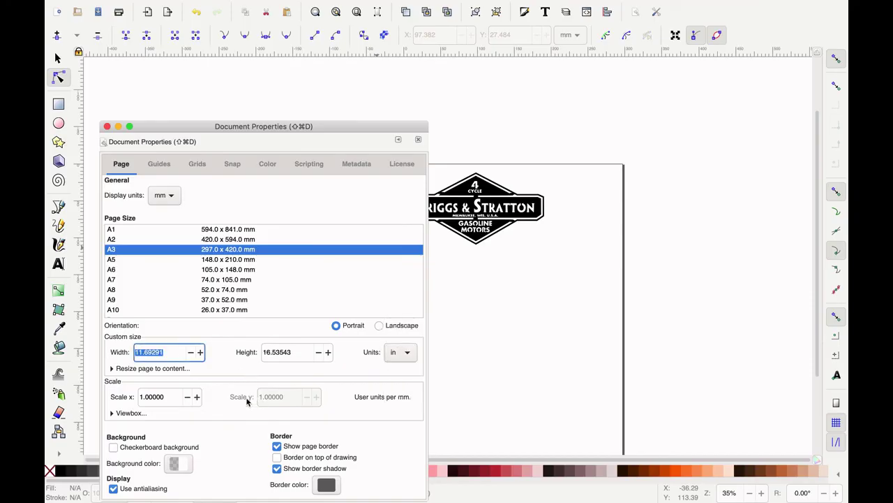
text(6)
key(Tab)
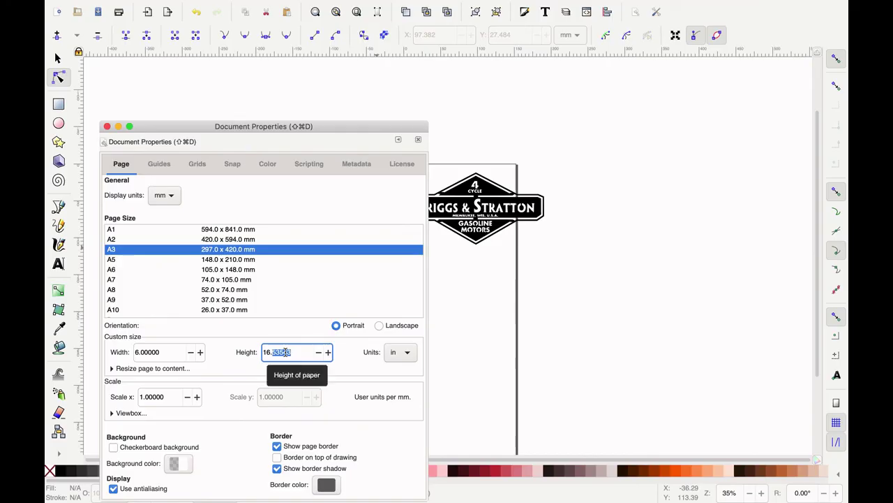
drag(284, 353, 255, 356)
text(12)
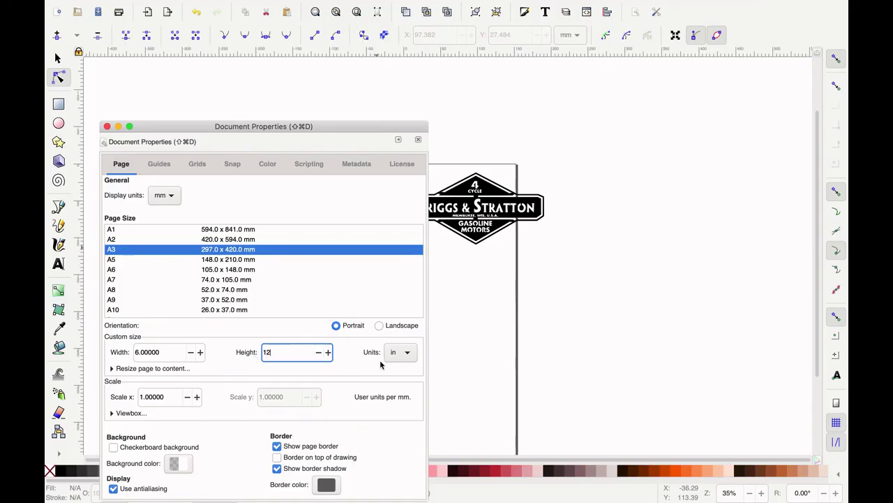
click(174, 358)
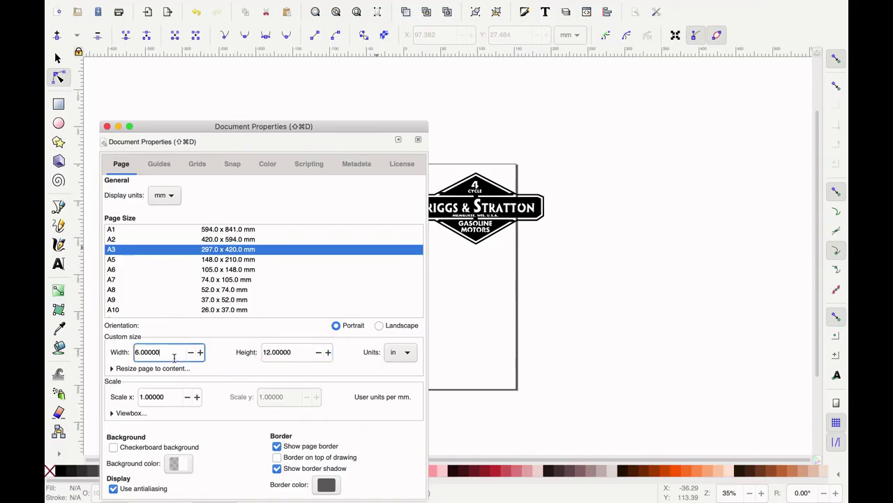
click(107, 126)
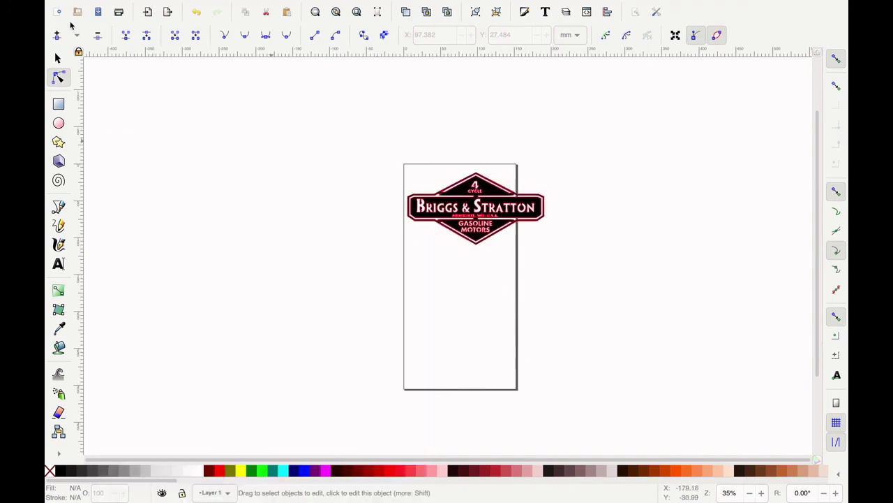
Set the custom page size to 12 in wide by 6 in high in the document properties and close them
click(128, 6)
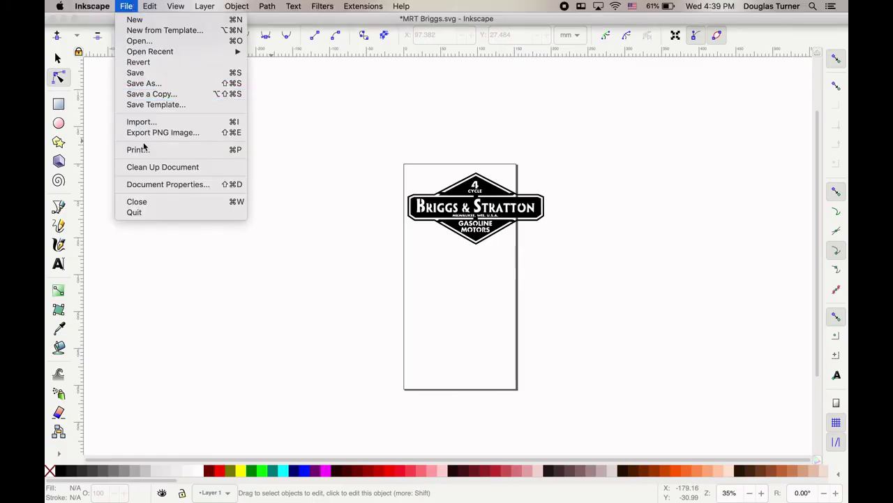
click(147, 185)
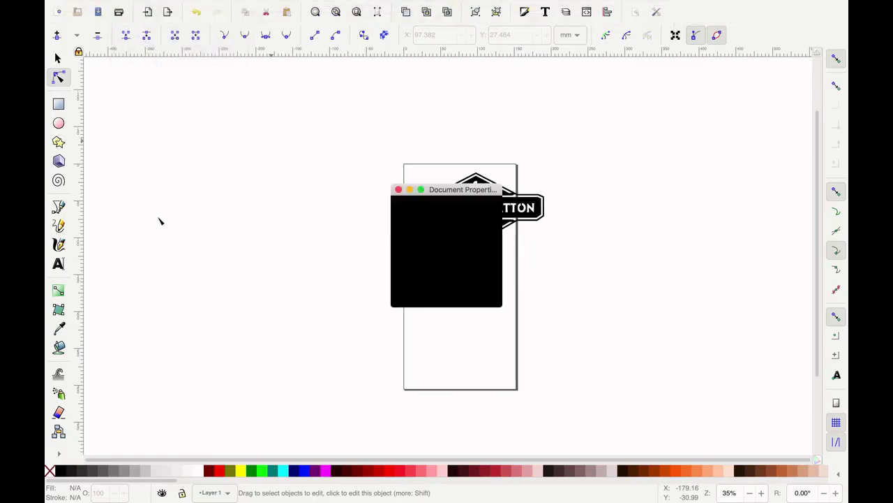
scroll(487, 368, down, 3)
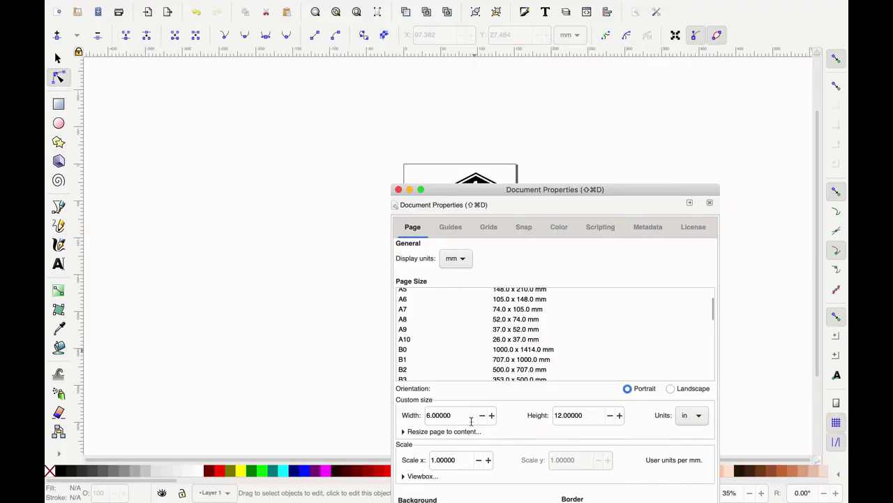
double_click(468, 417)
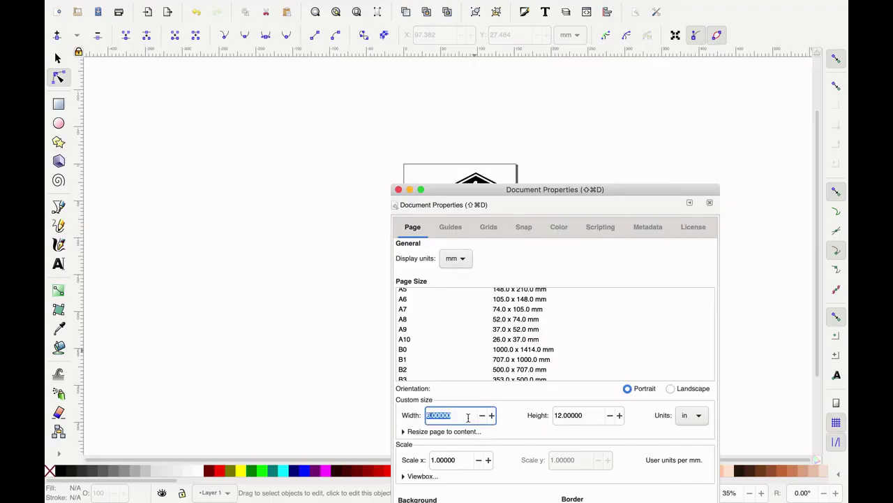
text(12)
double_click(571, 414)
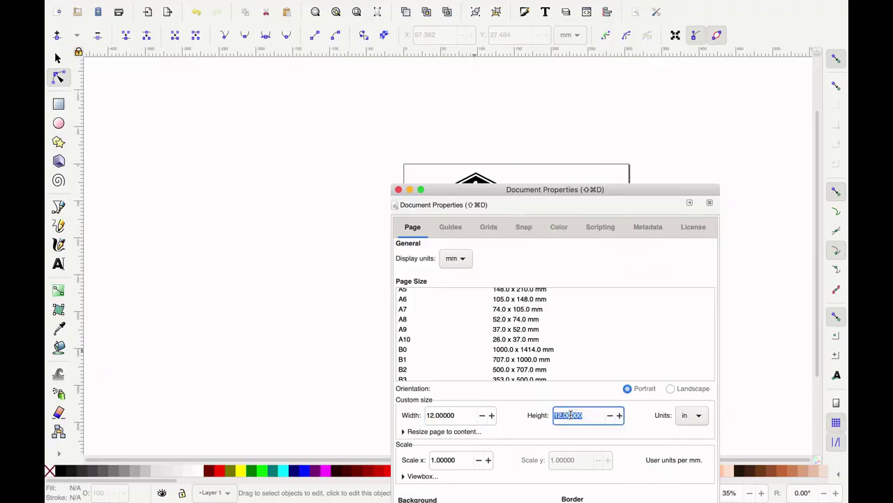
text(6)
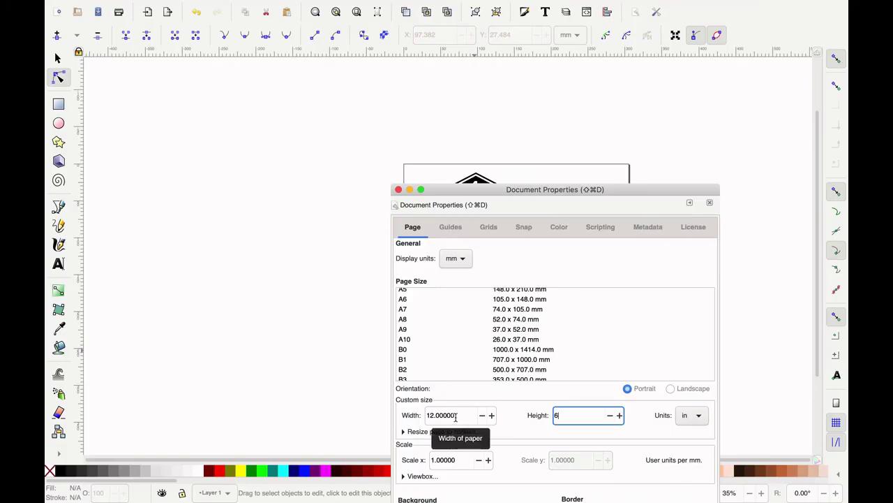
click(456, 416)
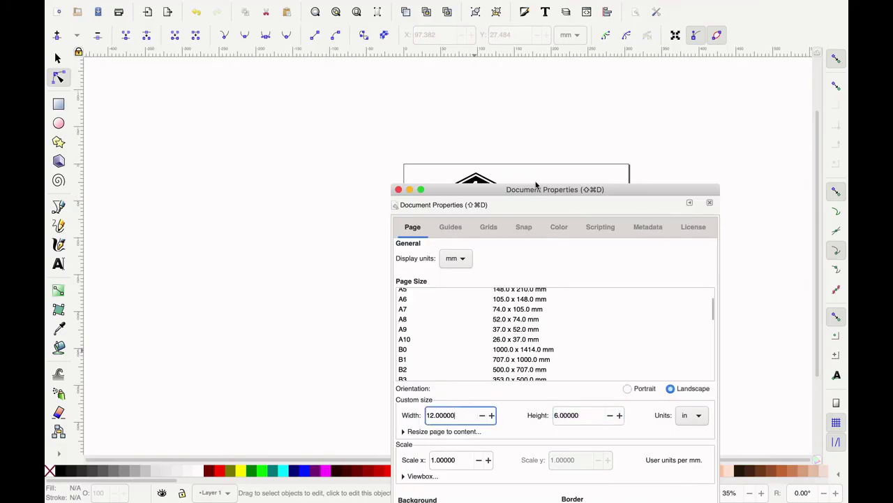
click(398, 189)
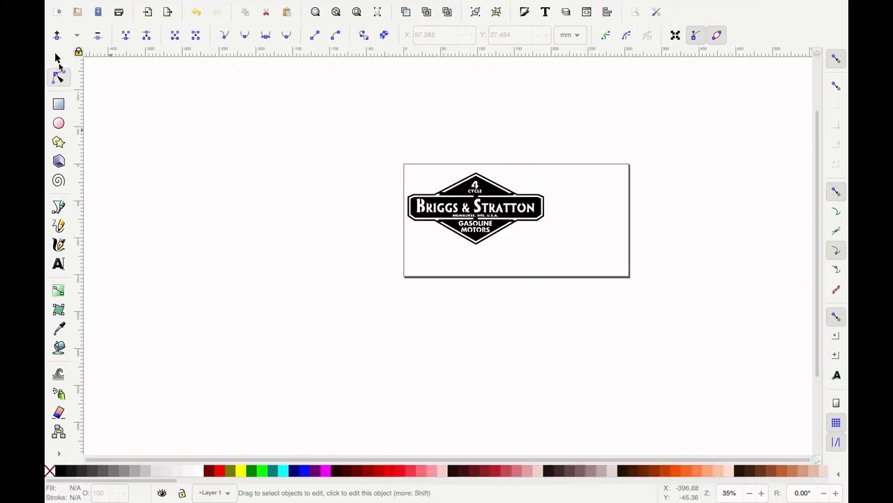
Enlarge the logo to about 285 mm wide by 150 mm high, move it up to fit inside the page, and deselect it
click(58, 59)
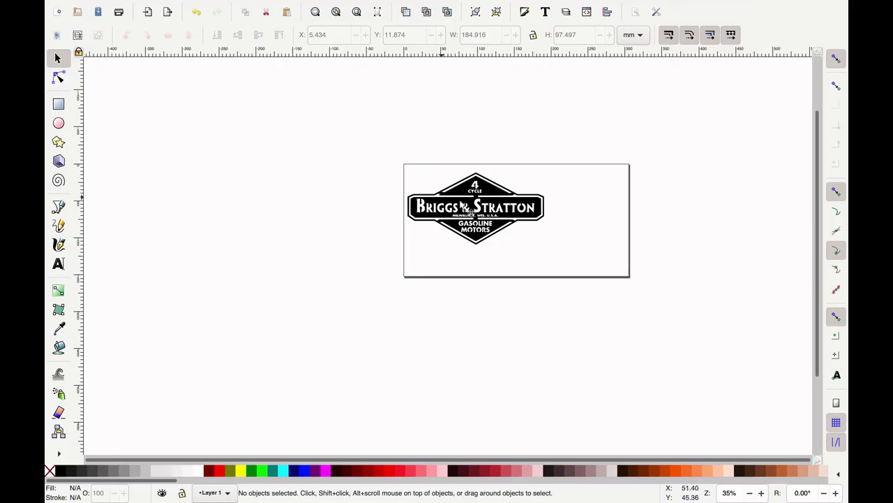
click(474, 211)
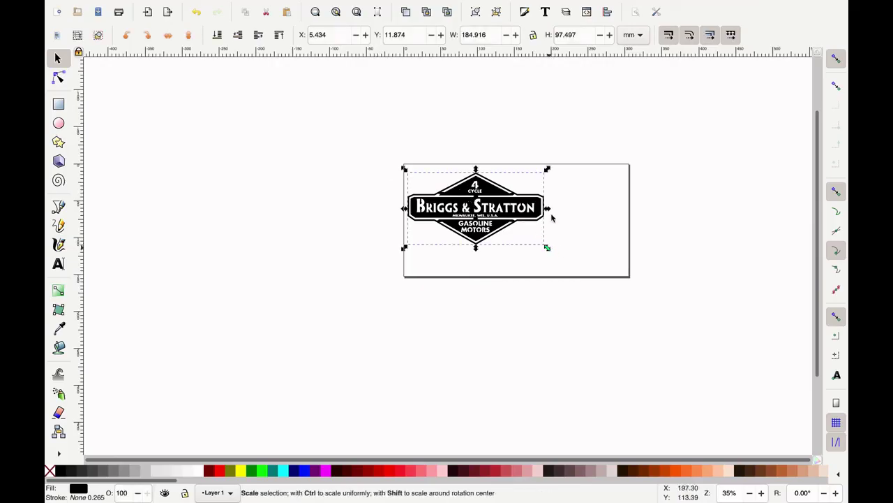
drag(548, 250, 594, 233)
drag(566, 207, 518, 218)
drag(379, 236, 623, 316)
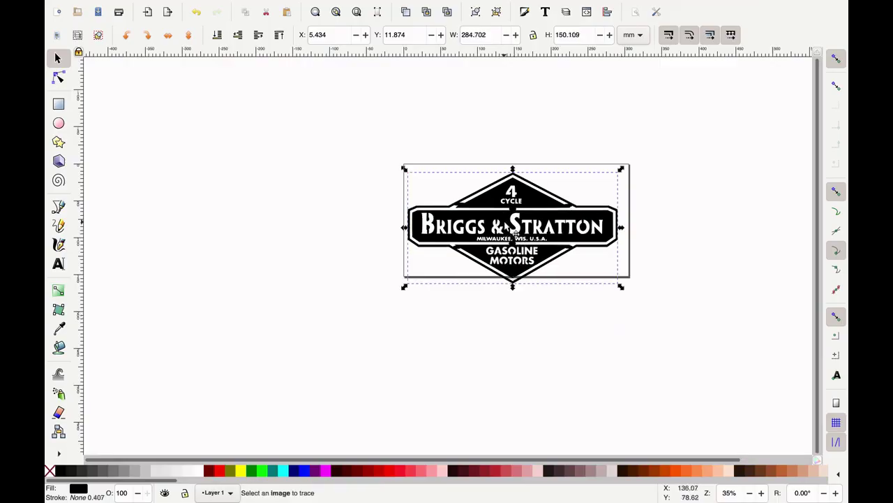
mouse_move(507, 228)
mouse_down()
mouse_move(502, 213)
mouse_move(512, 218)
mouse_up()
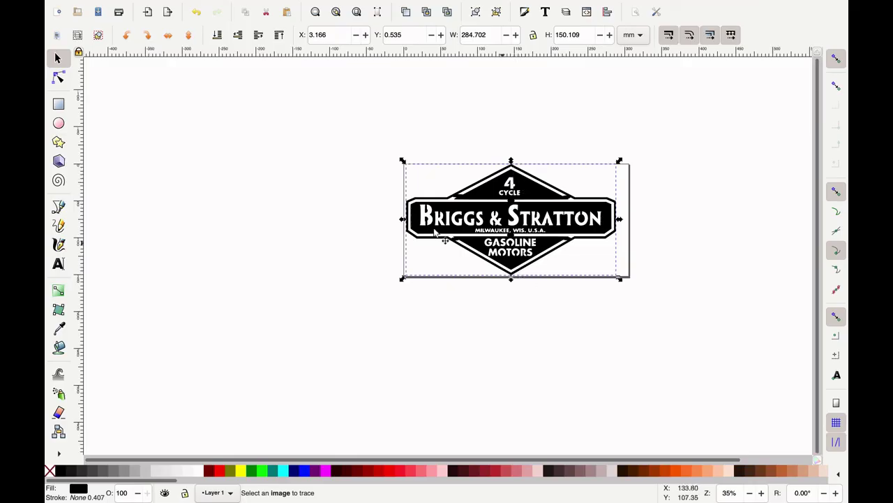
click(664, 259)
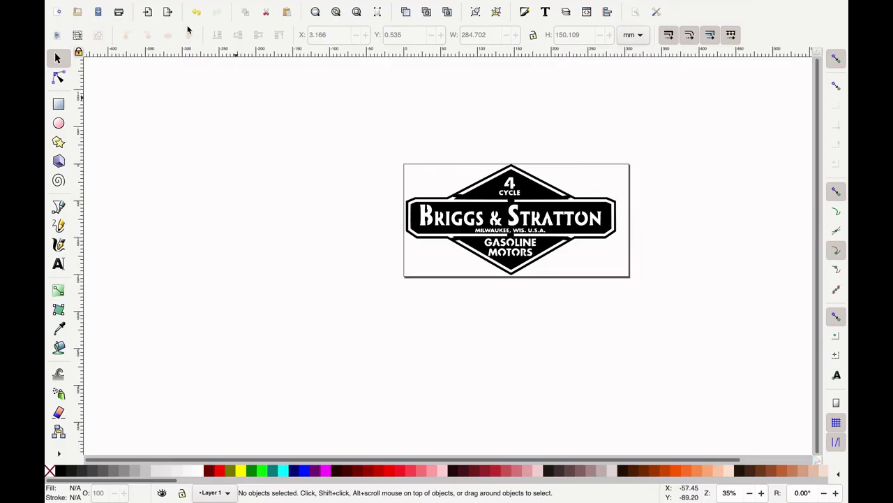
Save the document with the resized page and logo
mouse_move(167, 4)
click(129, 7)
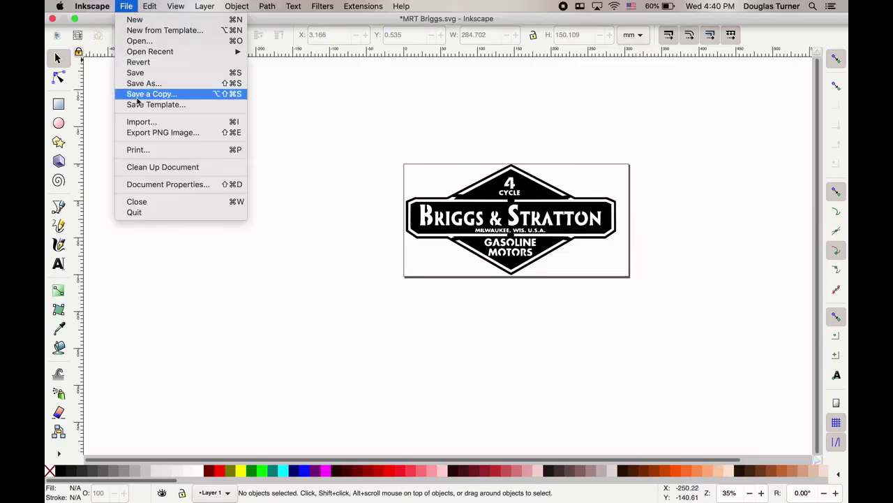
click(158, 76)
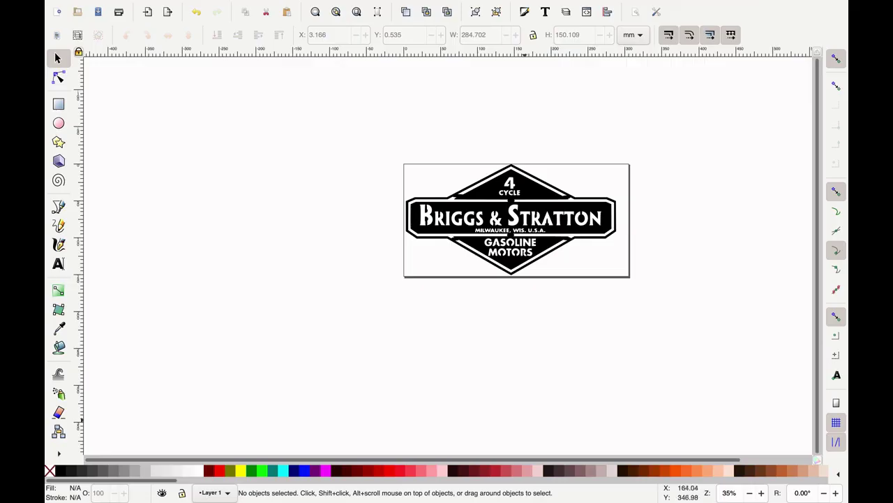
key(super+shift+5)
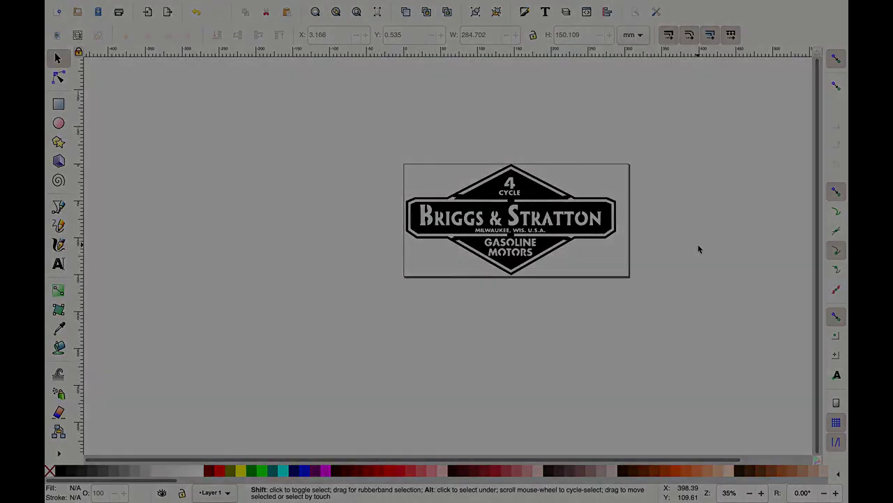